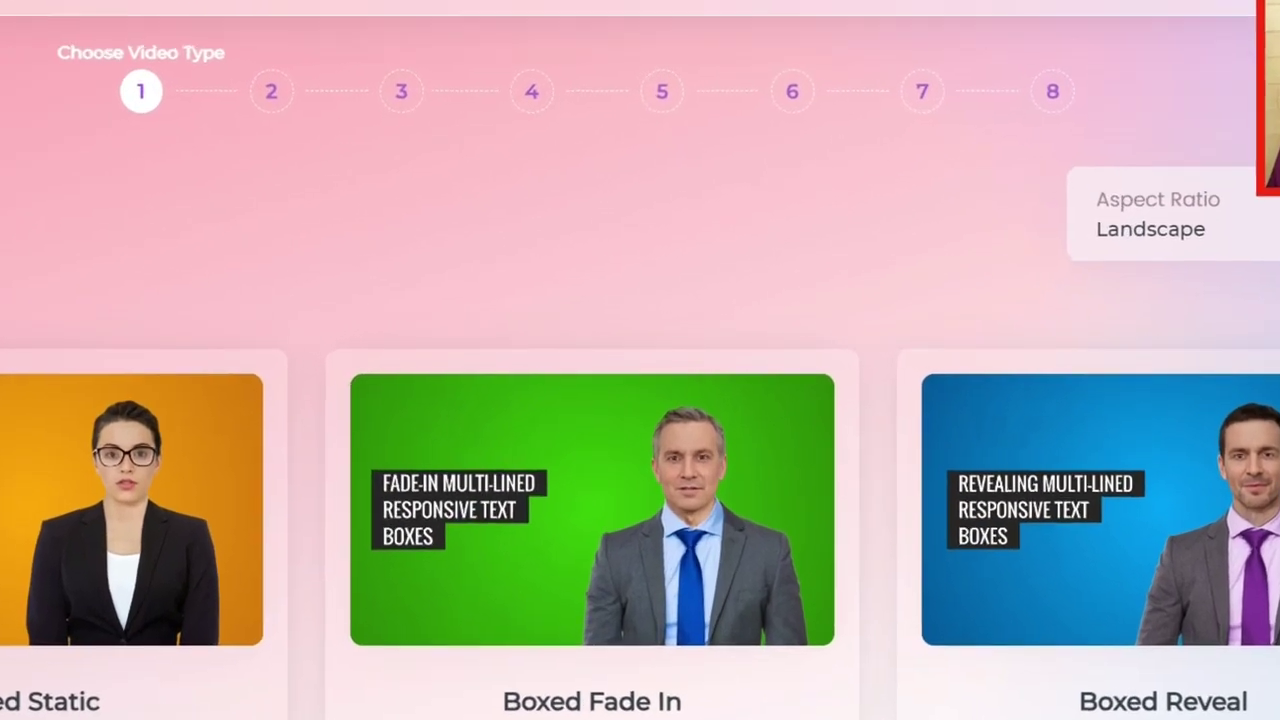
Step: Leave the interface language unchanged and switch the aspect ratio from Landscape to Mobile
left_click(1040, 85)
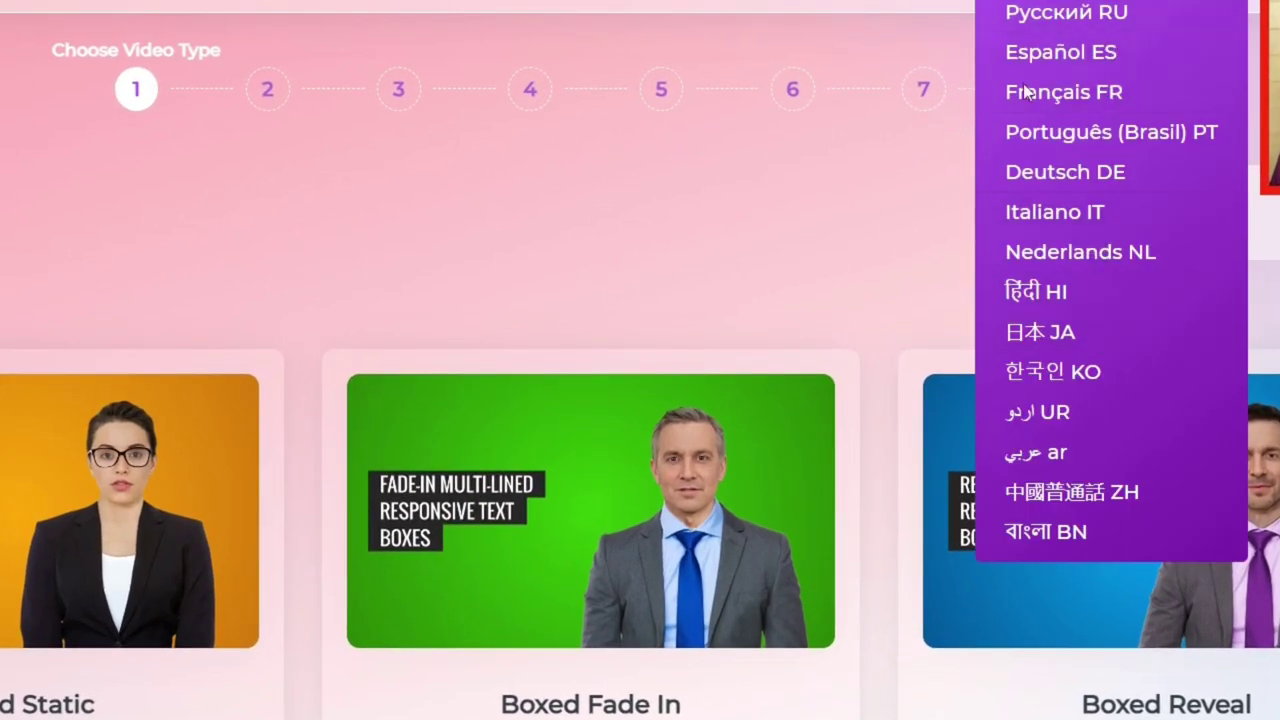
left_click(870, 208)
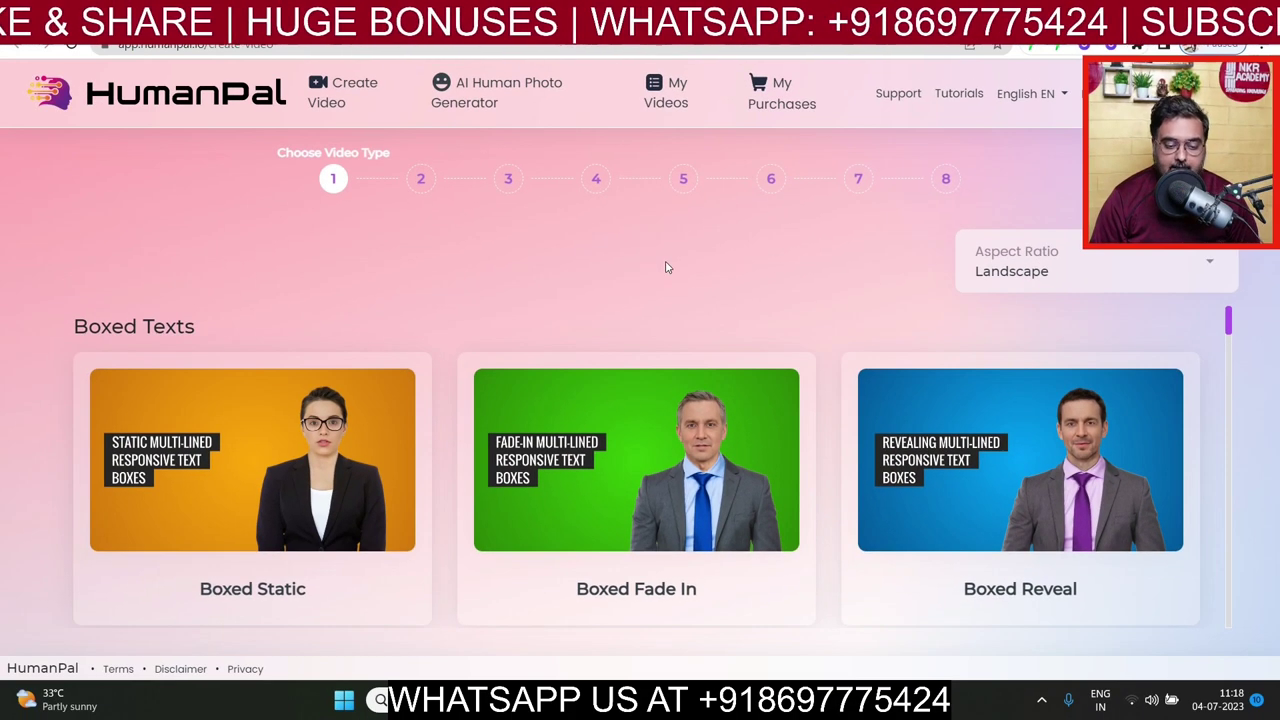
left_click(1074, 266)
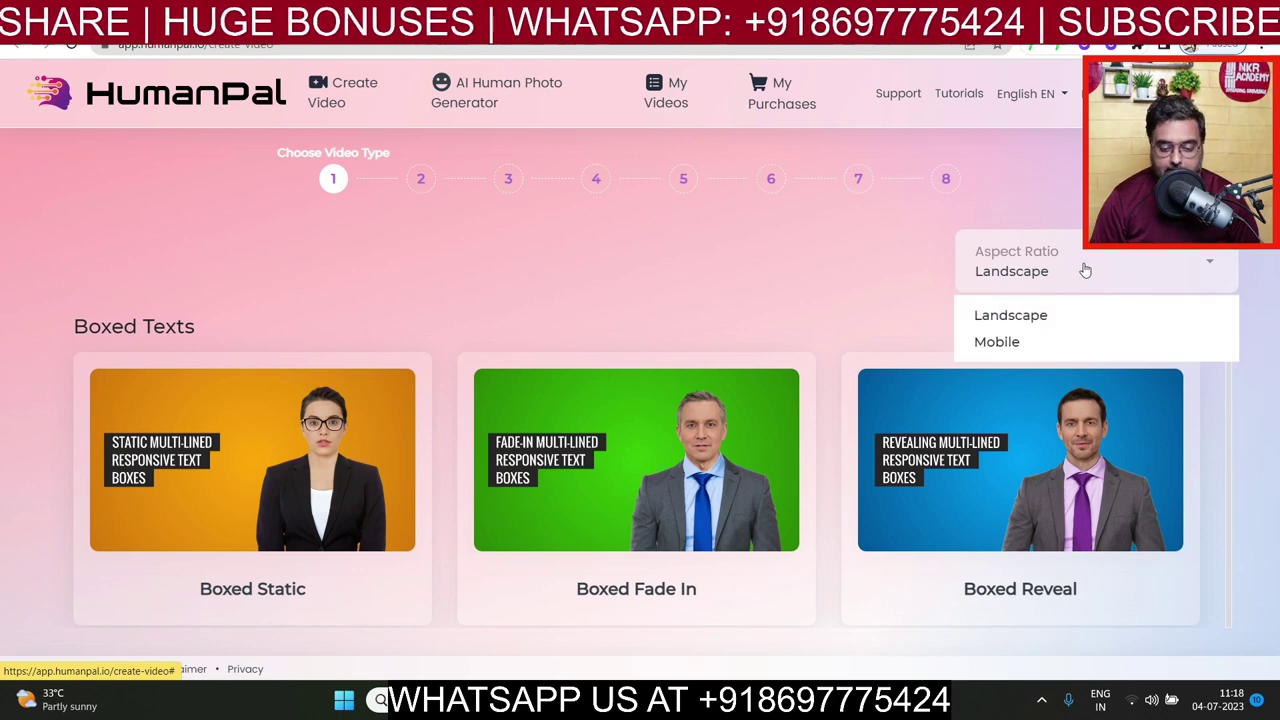
left_click(1048, 316)
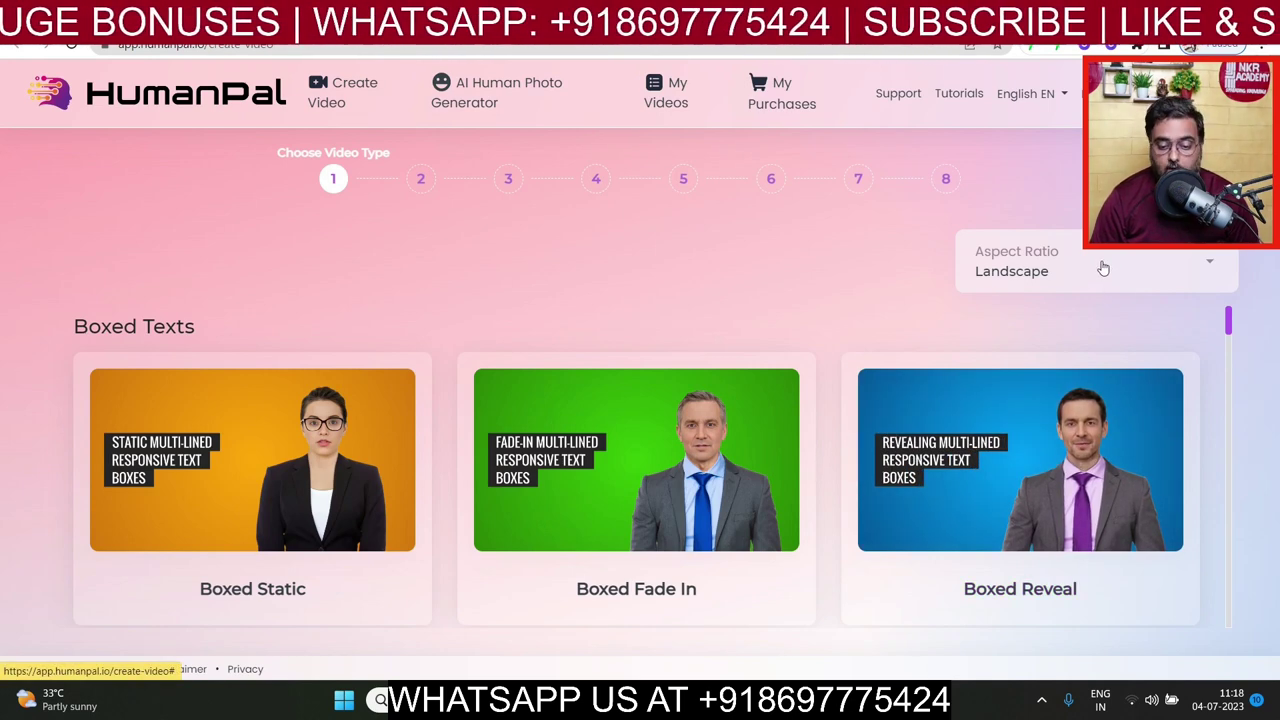
left_click(1103, 268)
left_click(1019, 340)
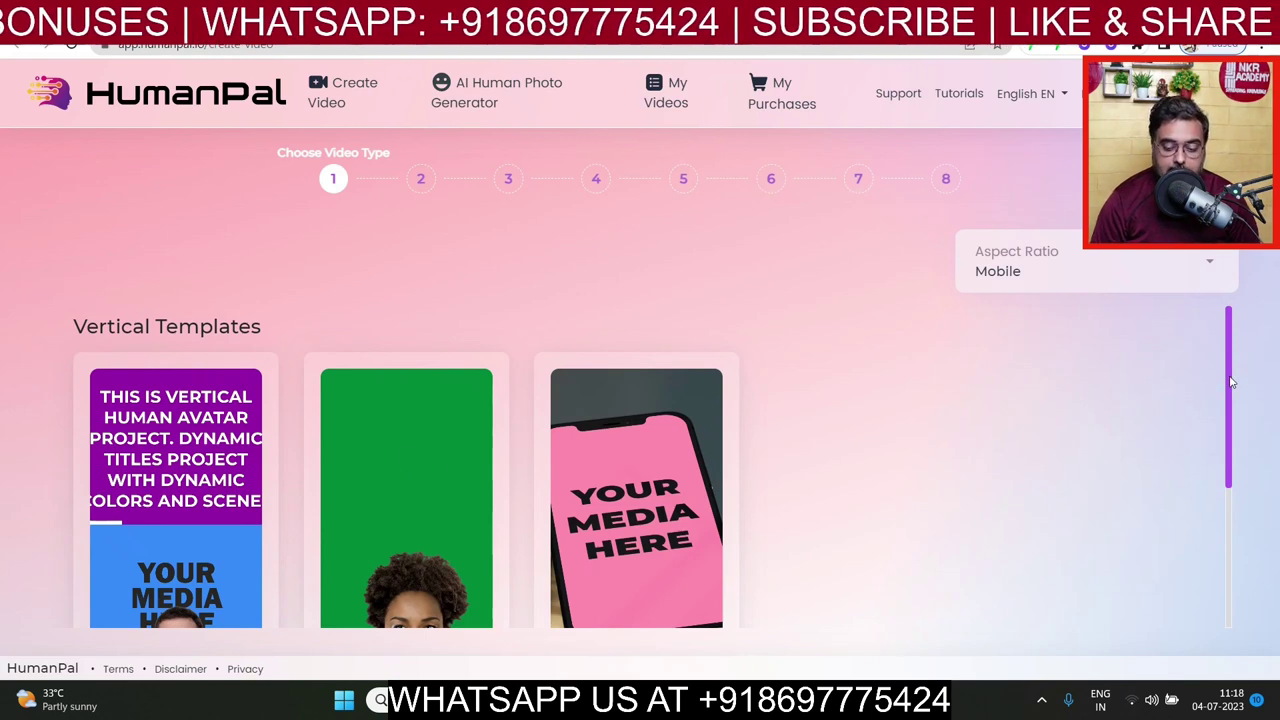
Step: Switch the aspect ratio back to Landscape
left_click_drag(1230, 414, 1225, 360)
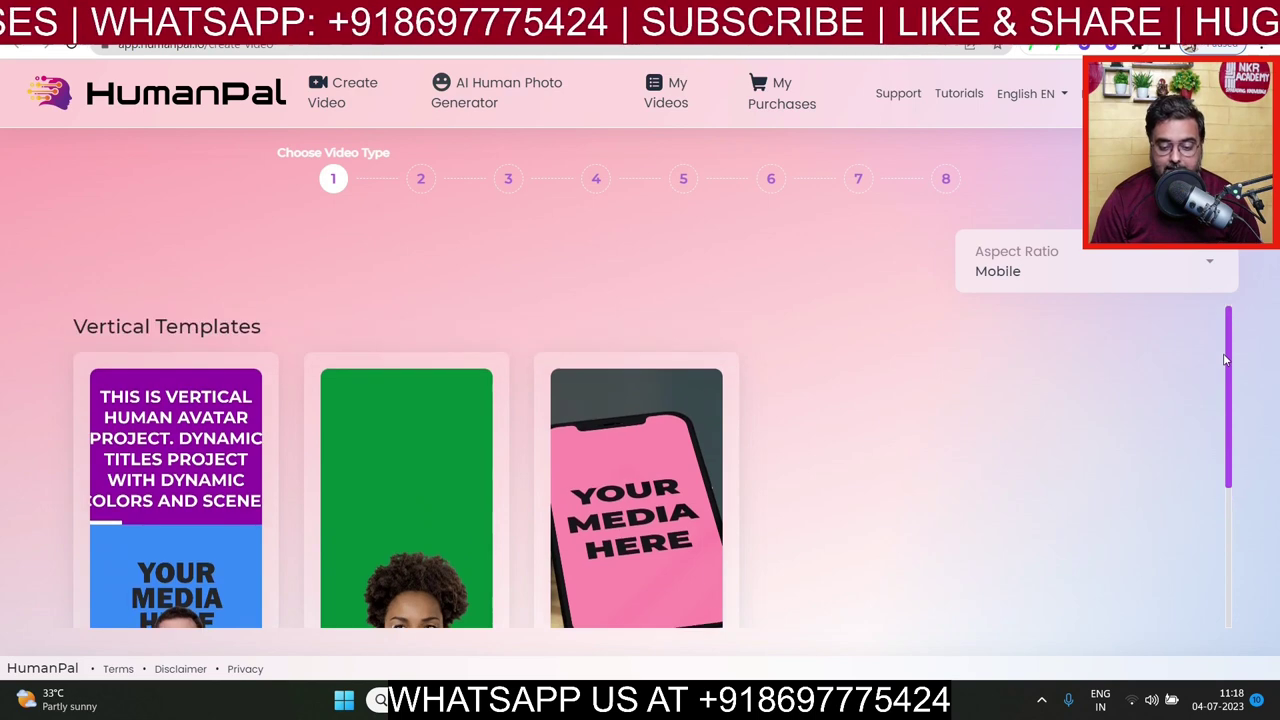
left_click(1208, 268)
left_click(1062, 316)
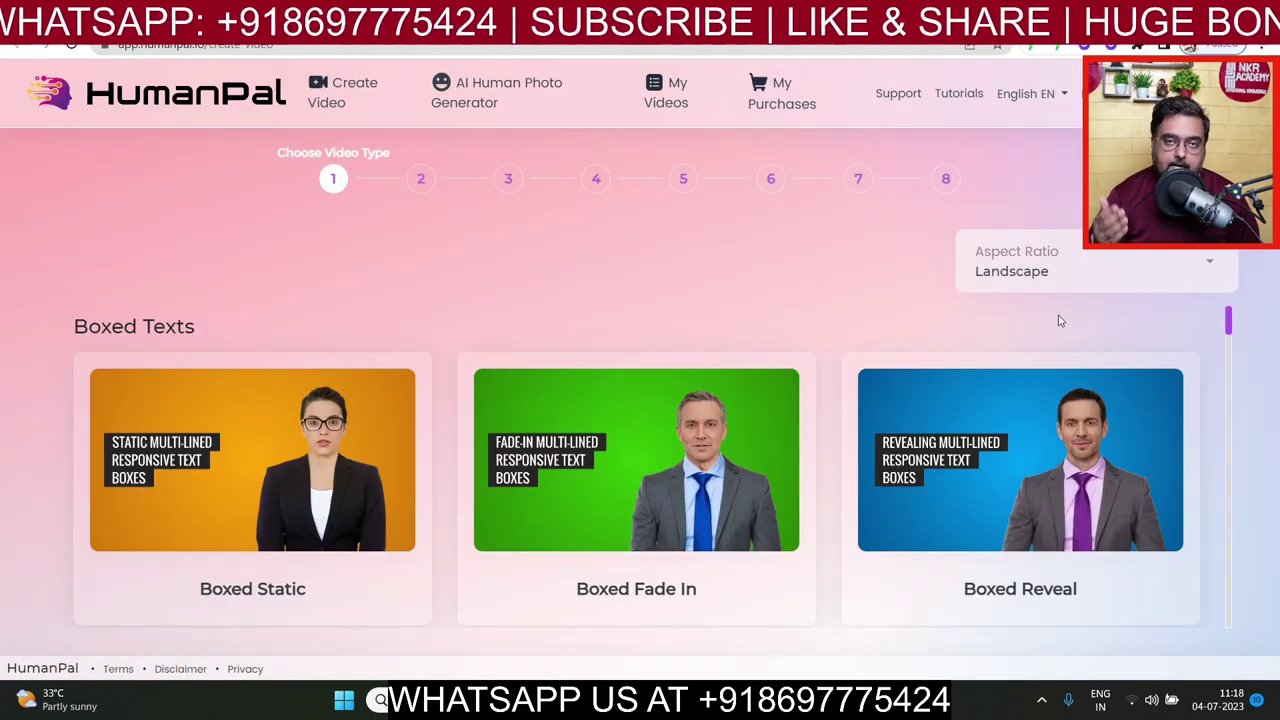
right_click(1230, 325)
left_click(541, 233)
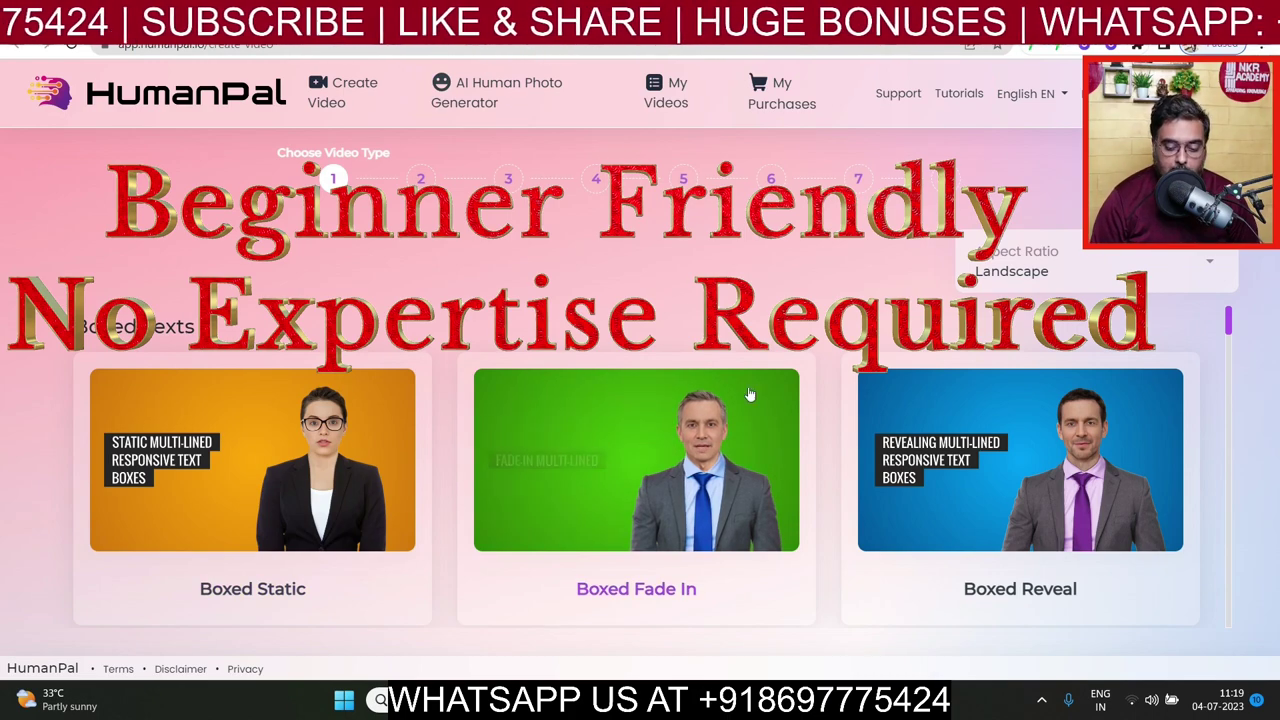
Step: Browse down past Typographic and Typewriter, then back up to the Mockups row with Virtual Studio Sets
left_click_drag(1229, 330, 1231, 364)
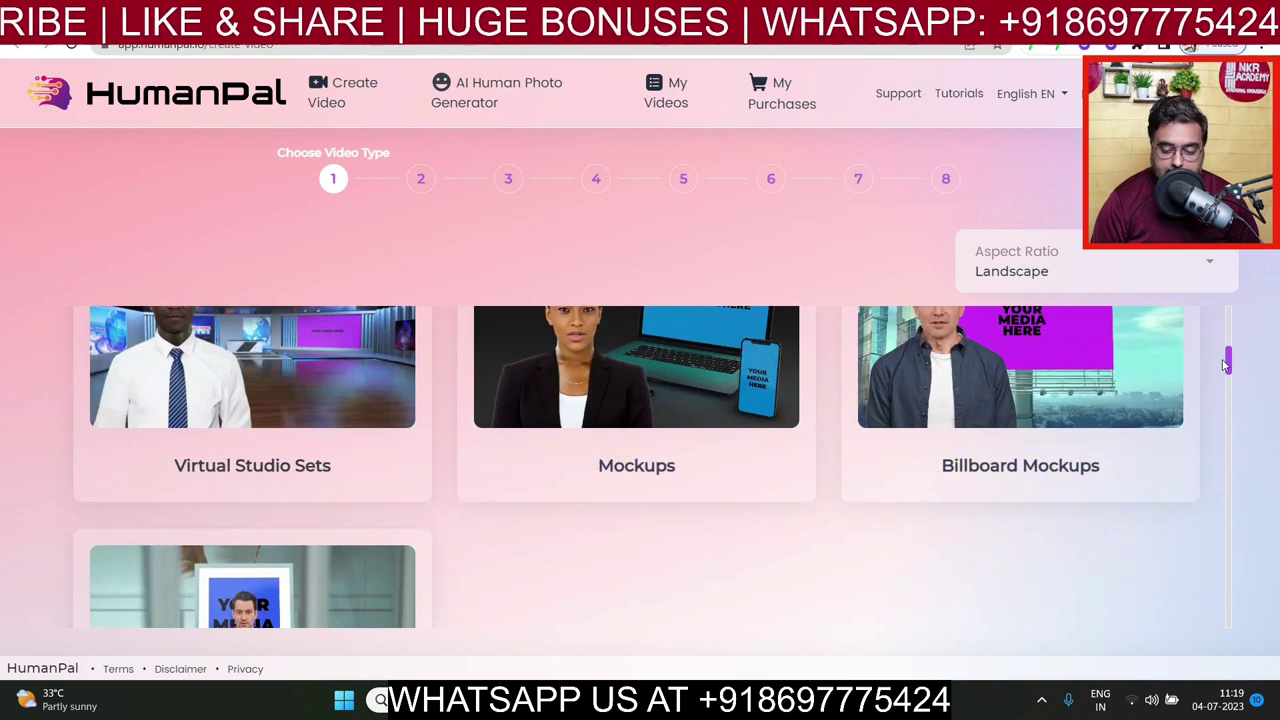
scroll(1082, 447, "up", 1)
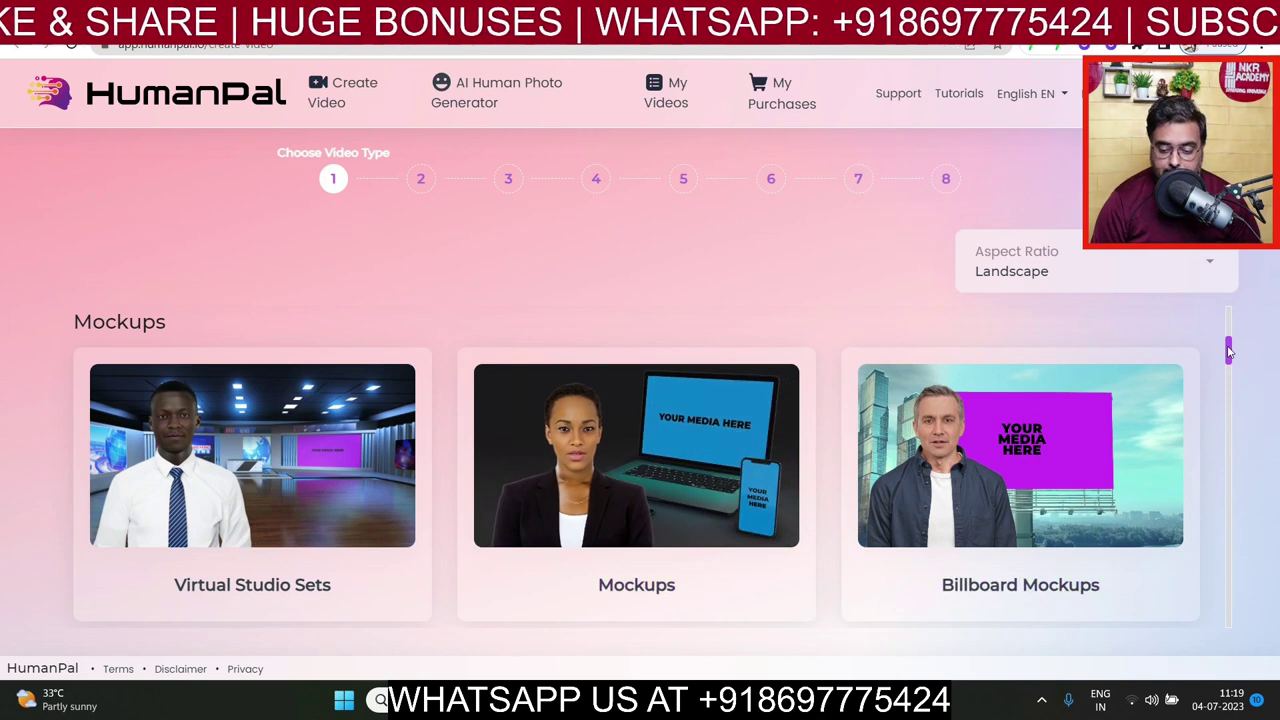
left_click_drag(1229, 350, 1233, 408)
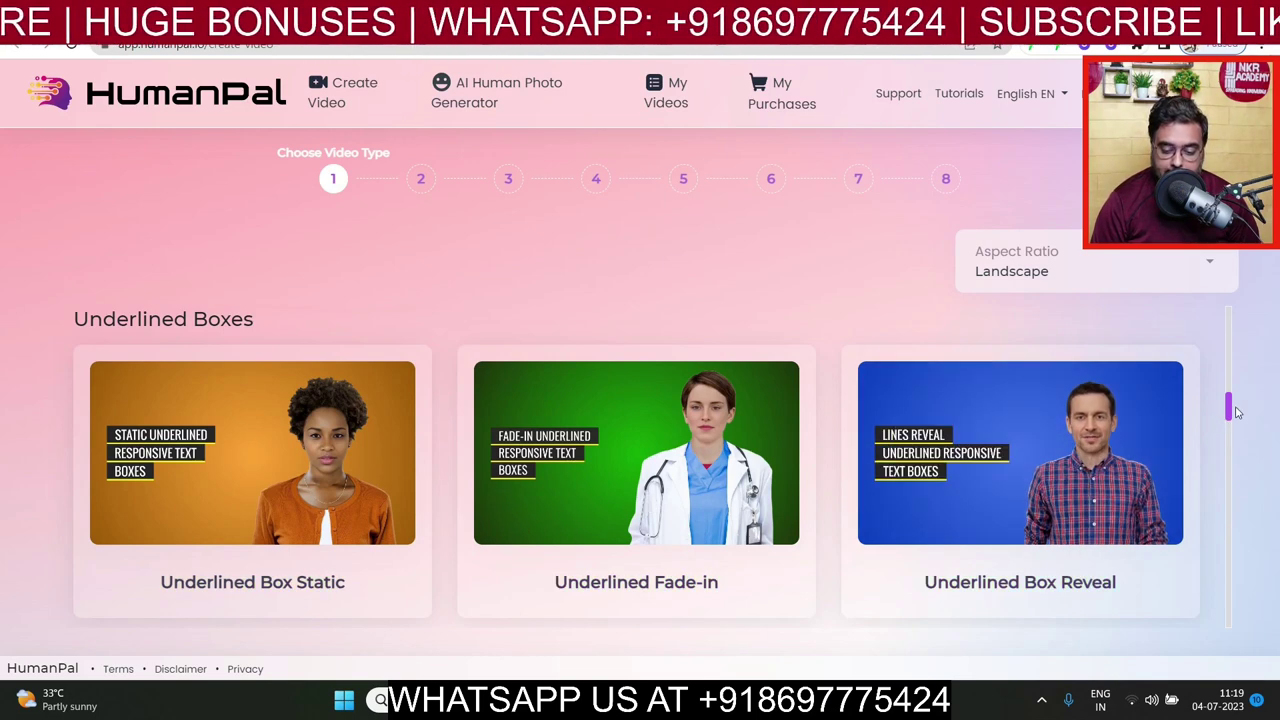
left_click_drag(1230, 410, 1230, 435)
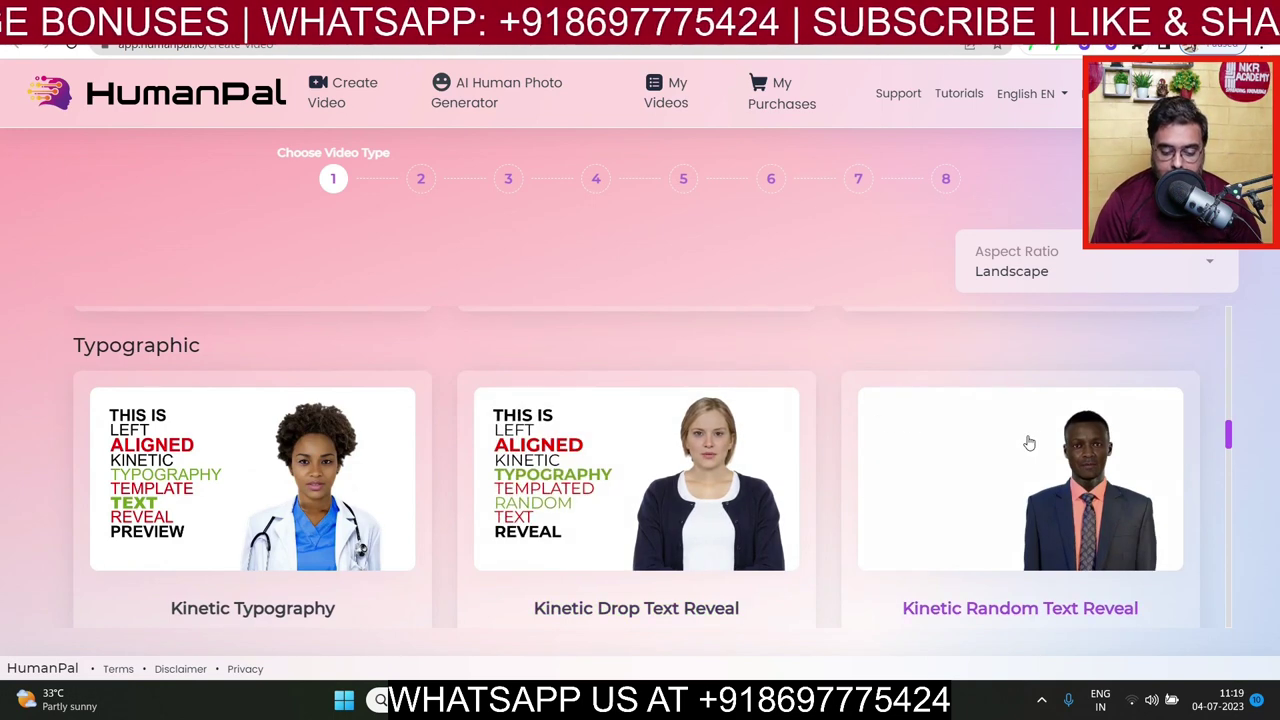
left_click_drag(1229, 436, 1232, 447)
scroll(678, 545, "down", 5)
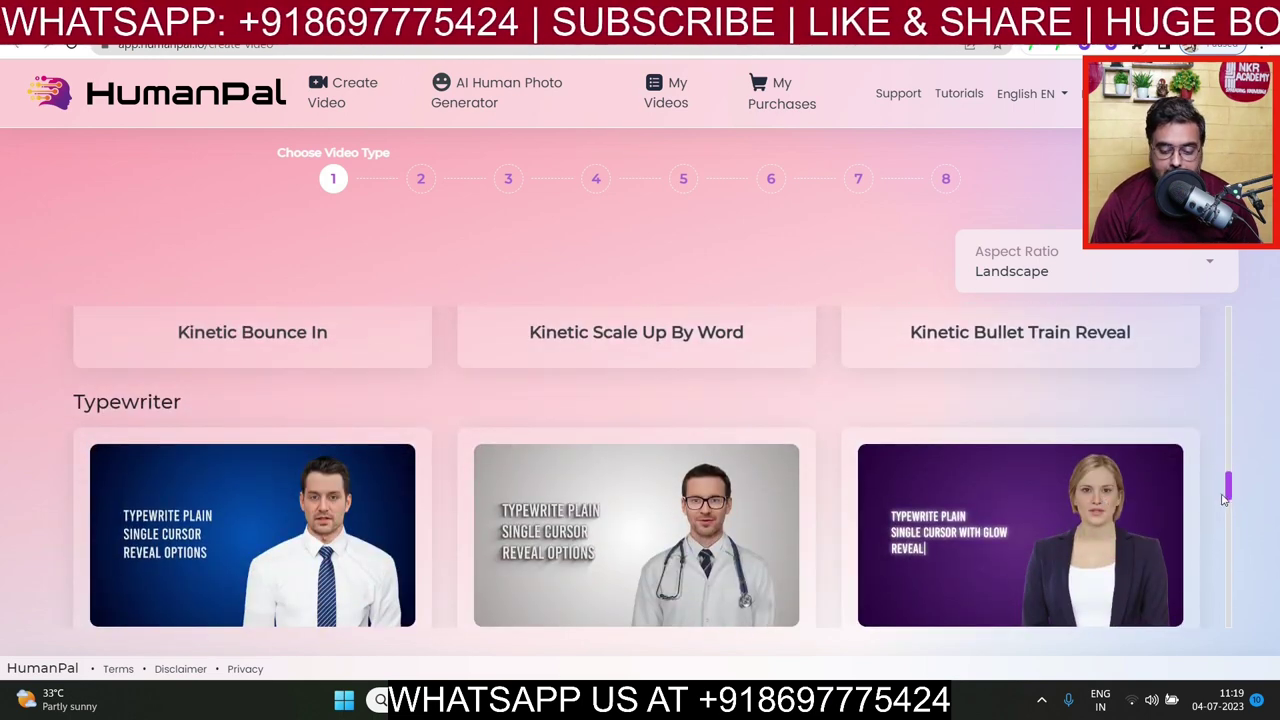
left_click_drag(1228, 488, 1233, 347)
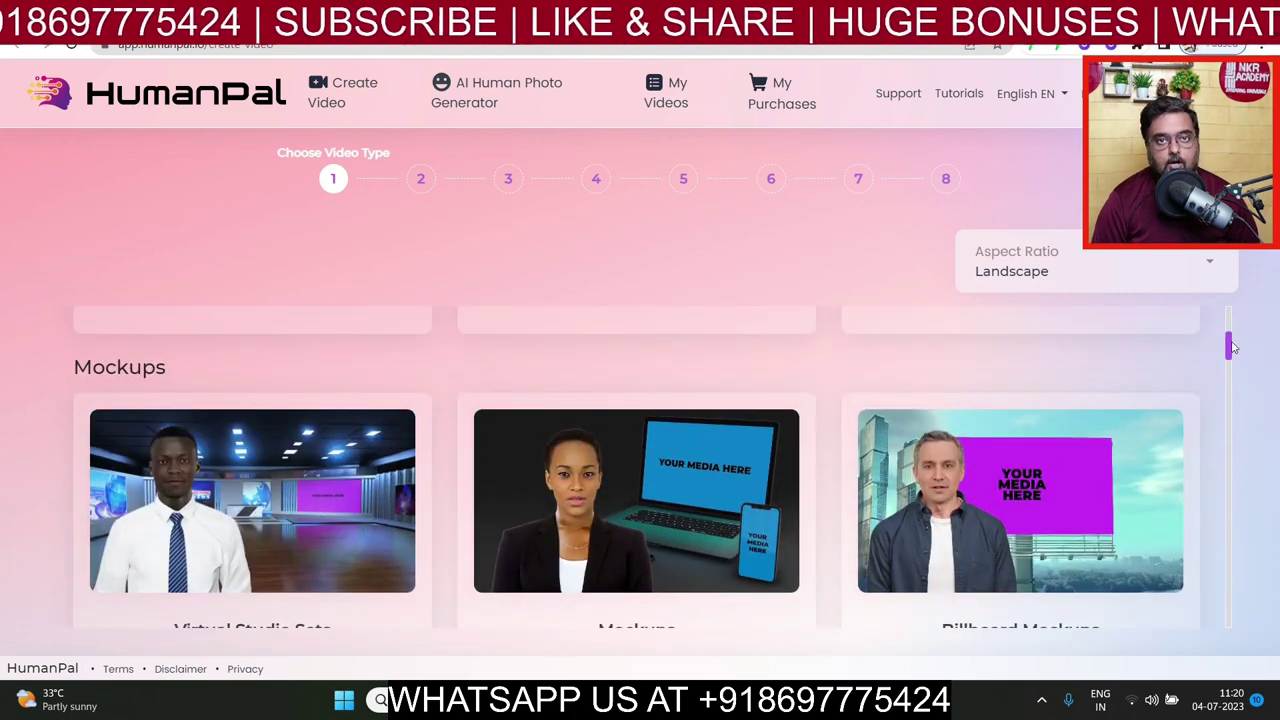
left_click_drag(1233, 347, 1231, 351)
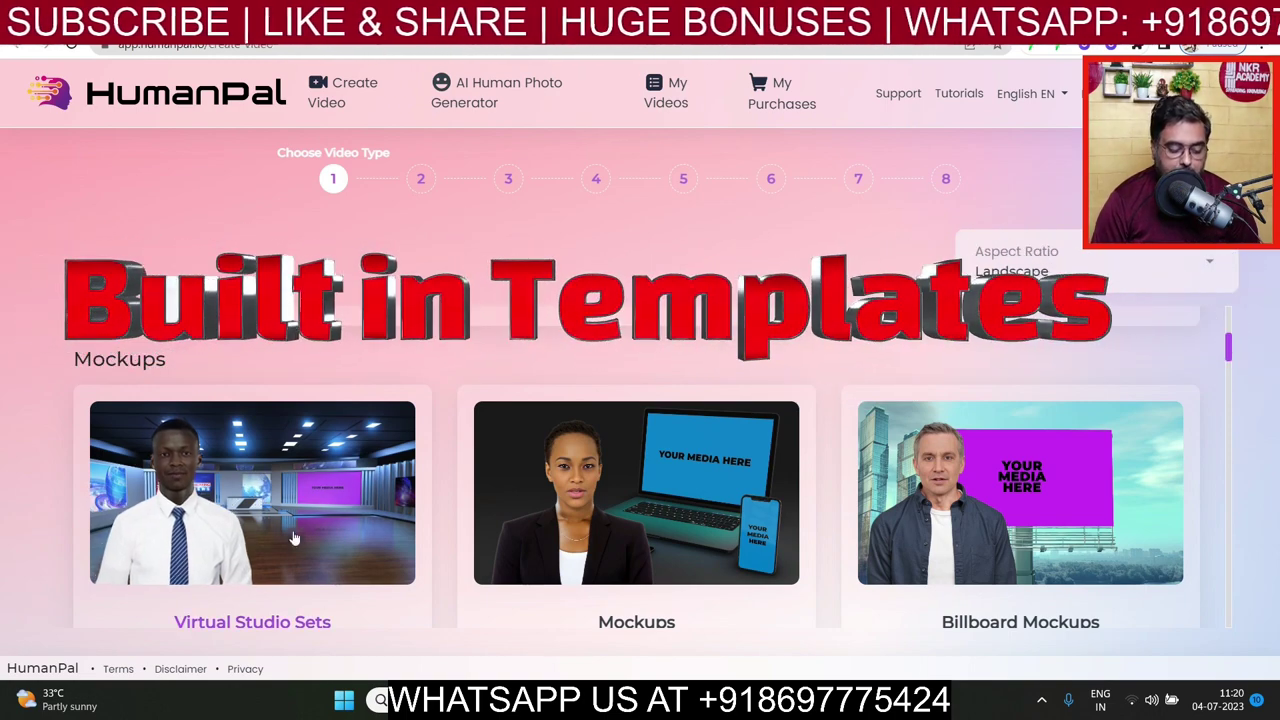
Step: Pick the Virtual Studio Sets video type and browse its templates down to Virtual Set 08
left_click(286, 512)
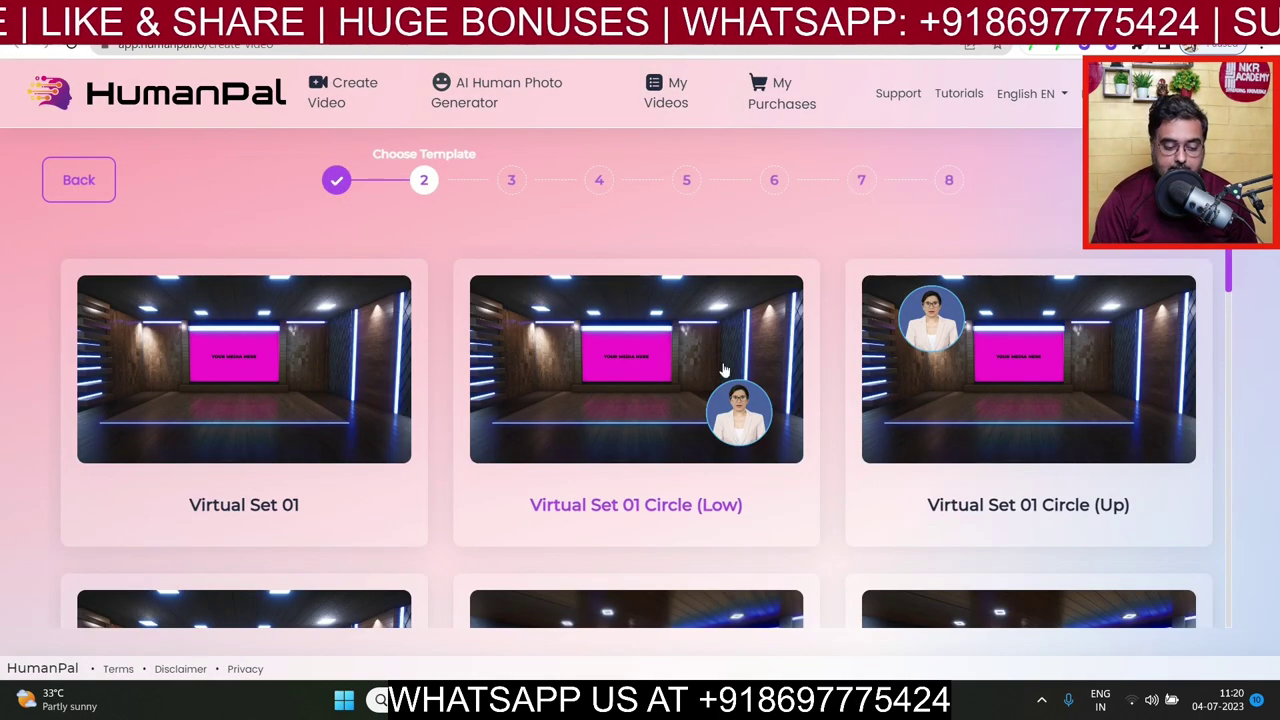
left_click_drag(1230, 275, 1219, 549)
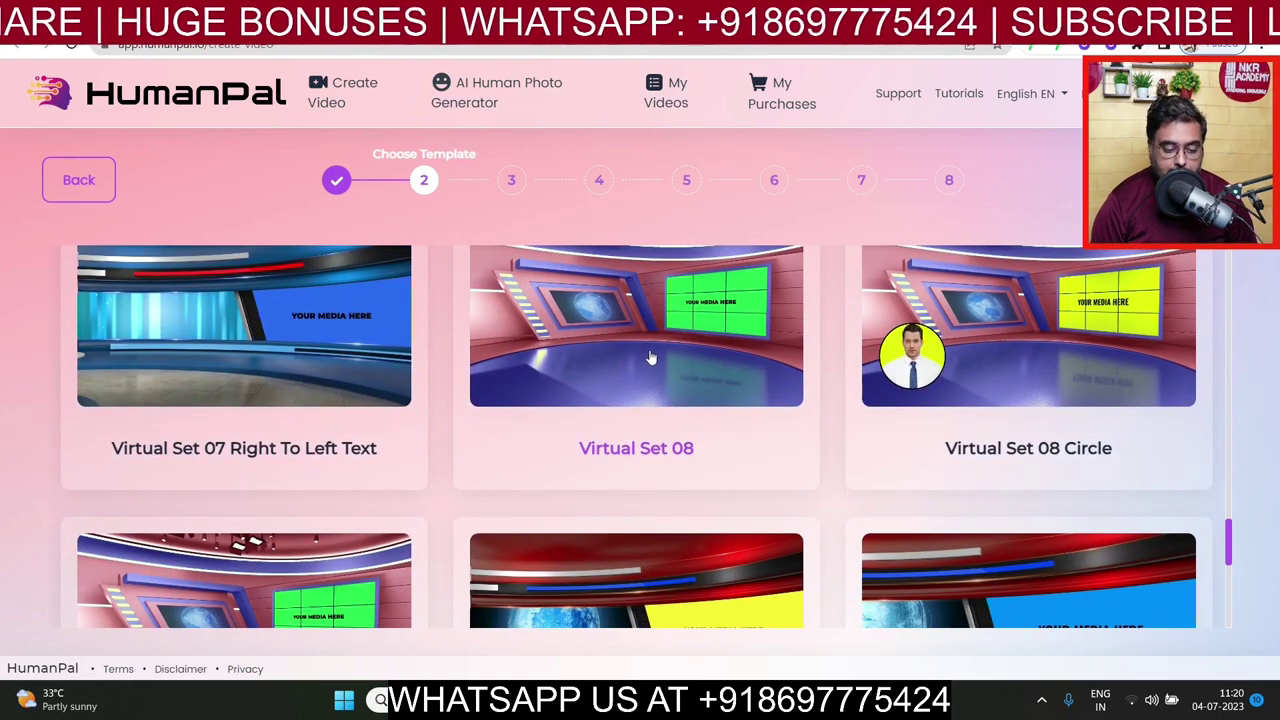
Step: Select the Virtual Set 08 studio template, then the Mark Formal avatar from the avatar grid
left_click(650, 357)
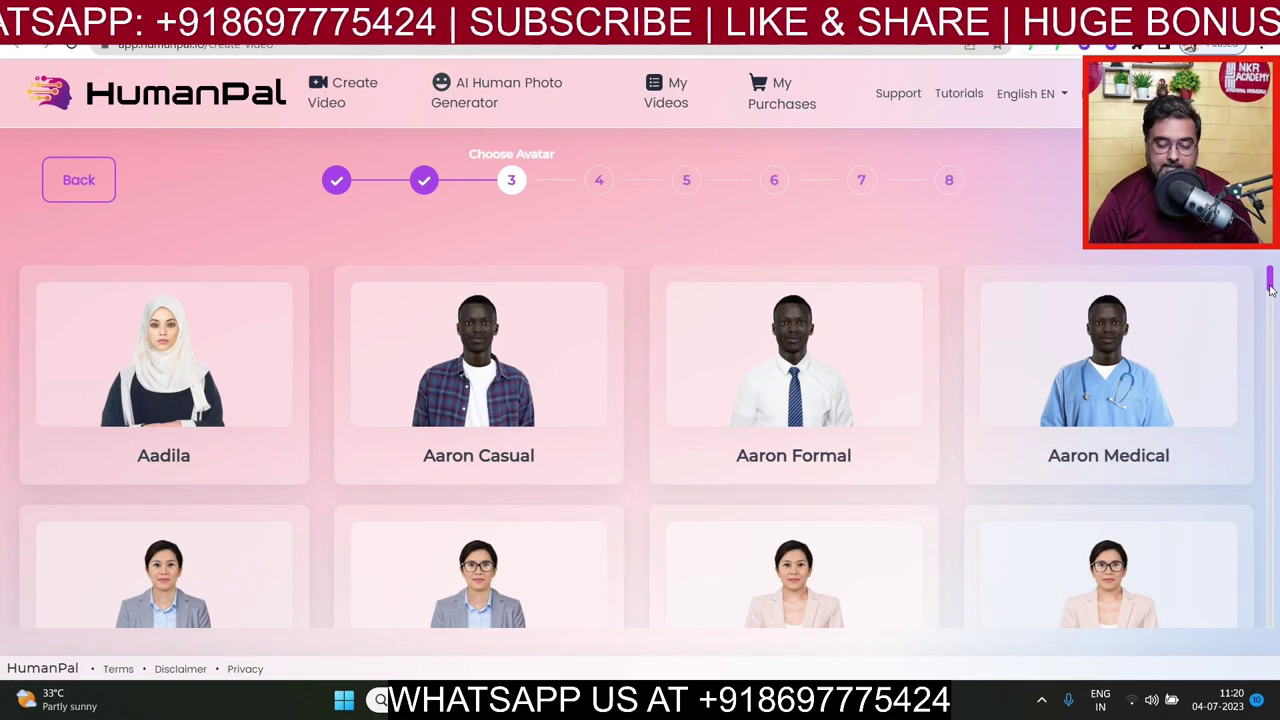
left_click_drag(1271, 292, 1251, 545)
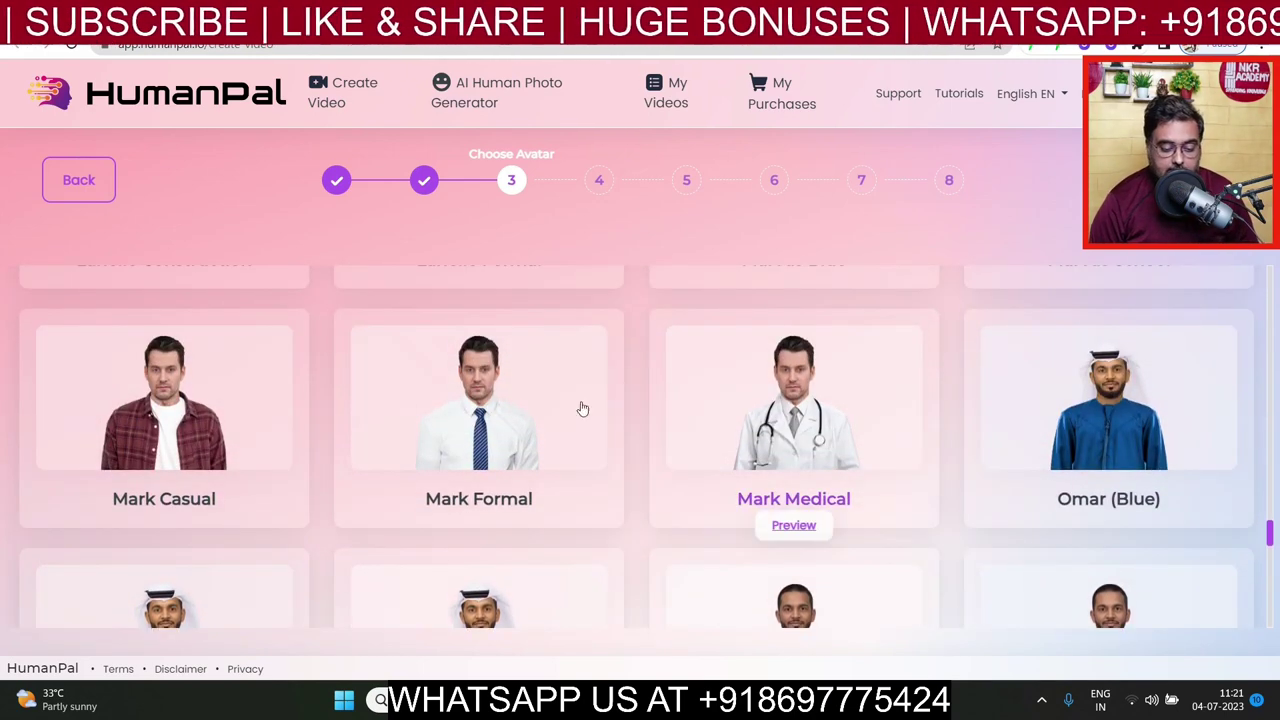
left_click(509, 426)
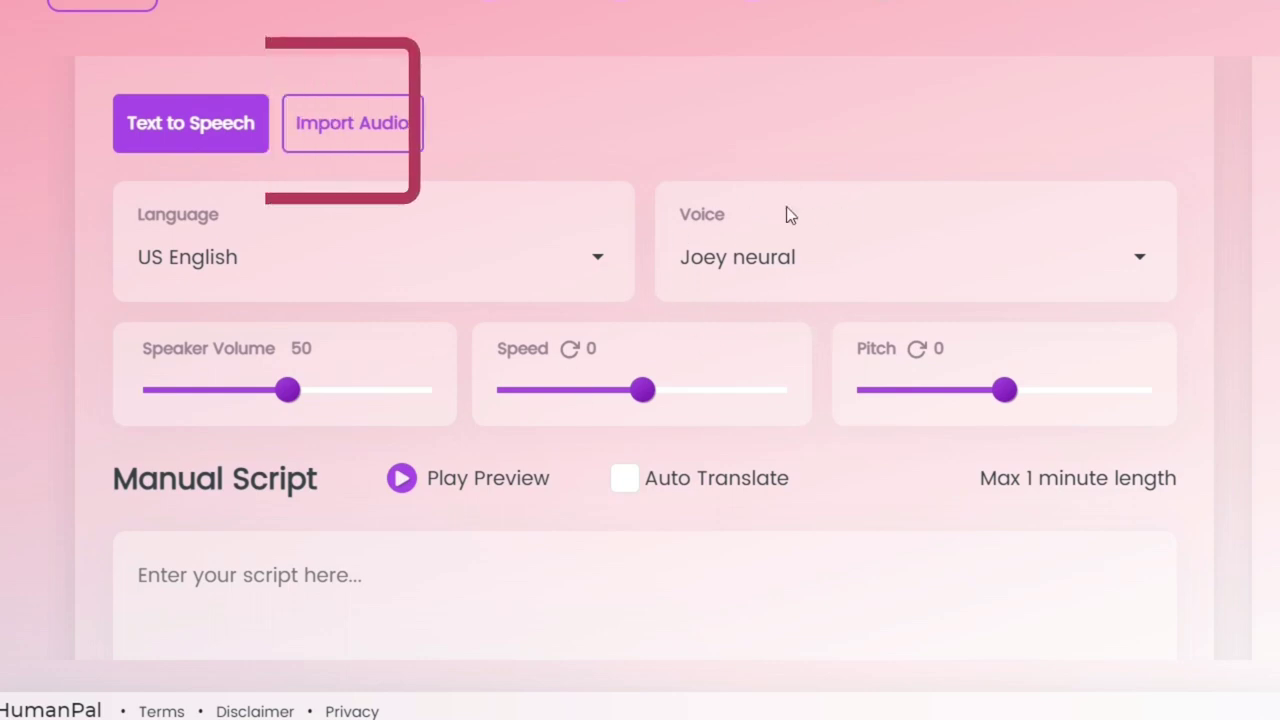
Step: Switch narration to Import Audio and view the Media Library without choosing a file
left_click(352, 138)
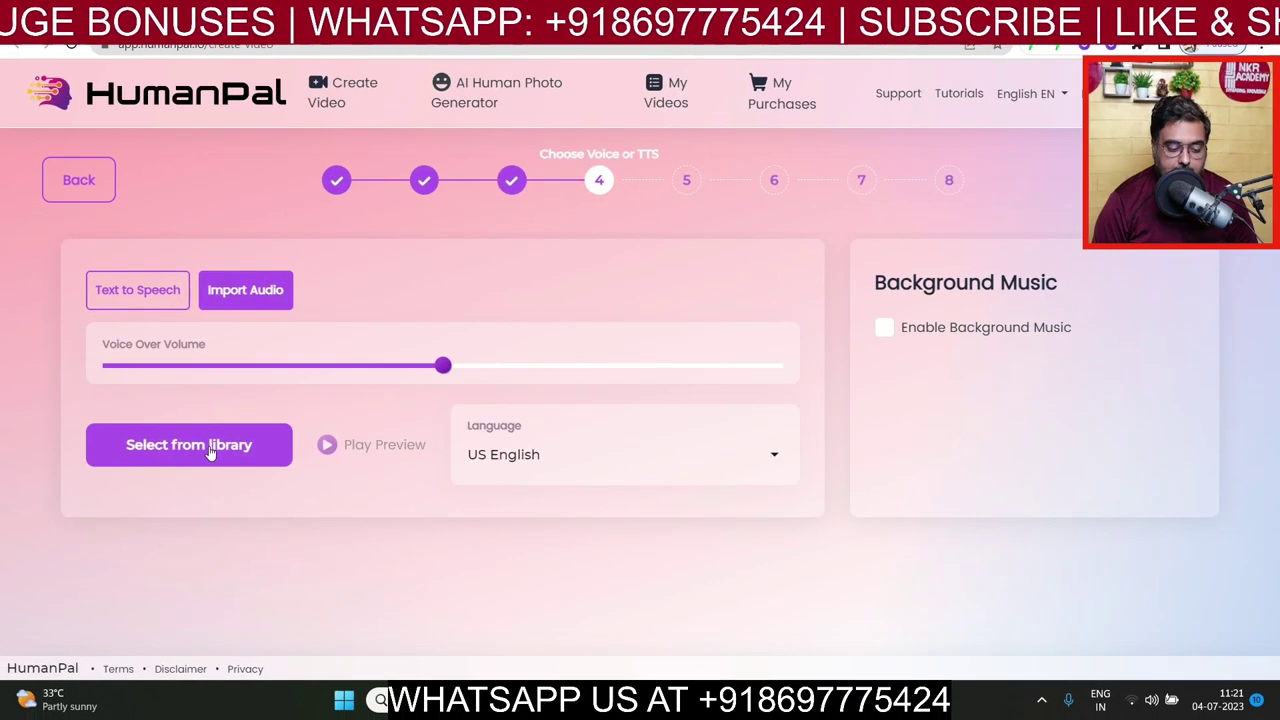
left_click(303, 392)
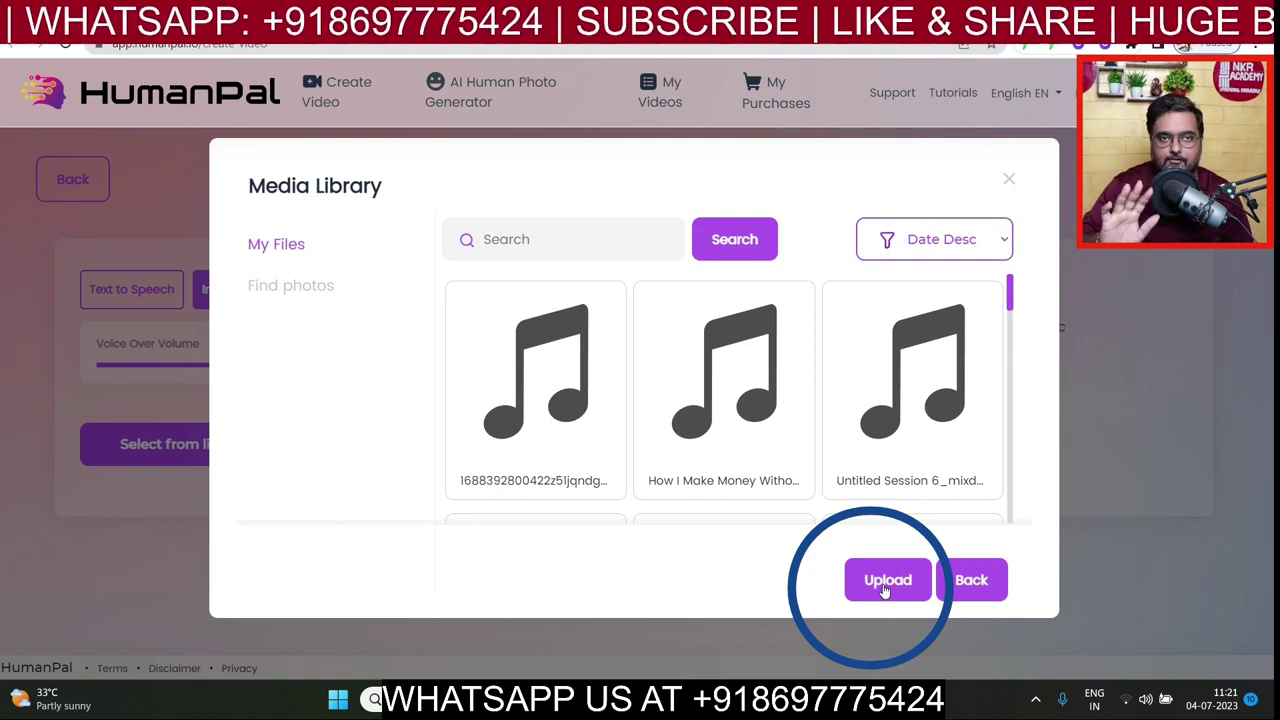
left_click(988, 585)
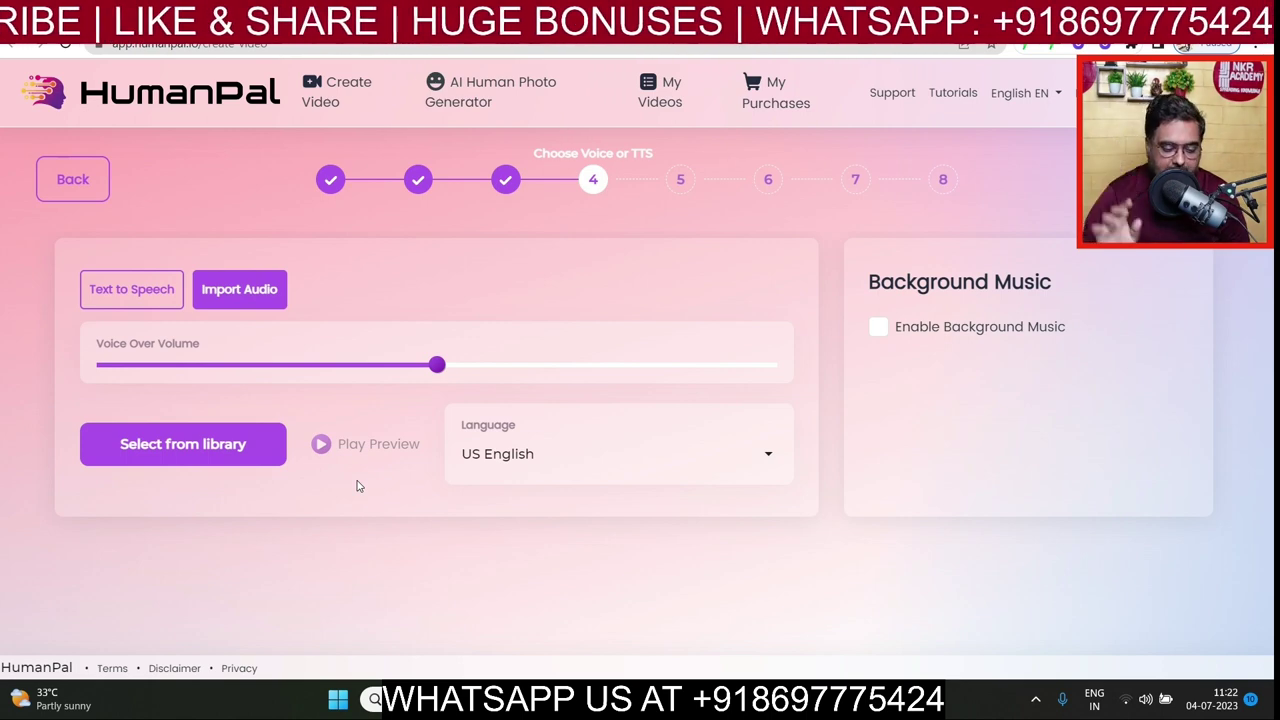
Step: Return to Text to Speech, keep US English, and choose the Matthew neural voice
left_click(150, 302)
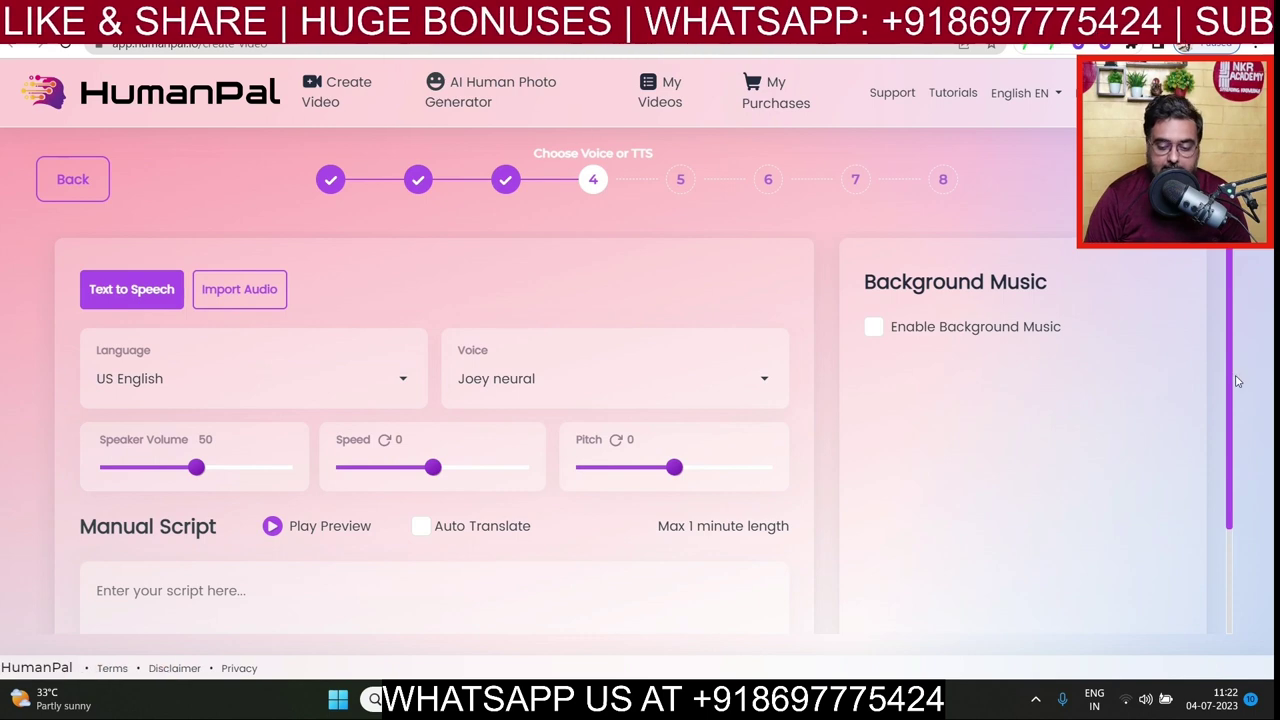
scroll(1231, 434, "down", 1)
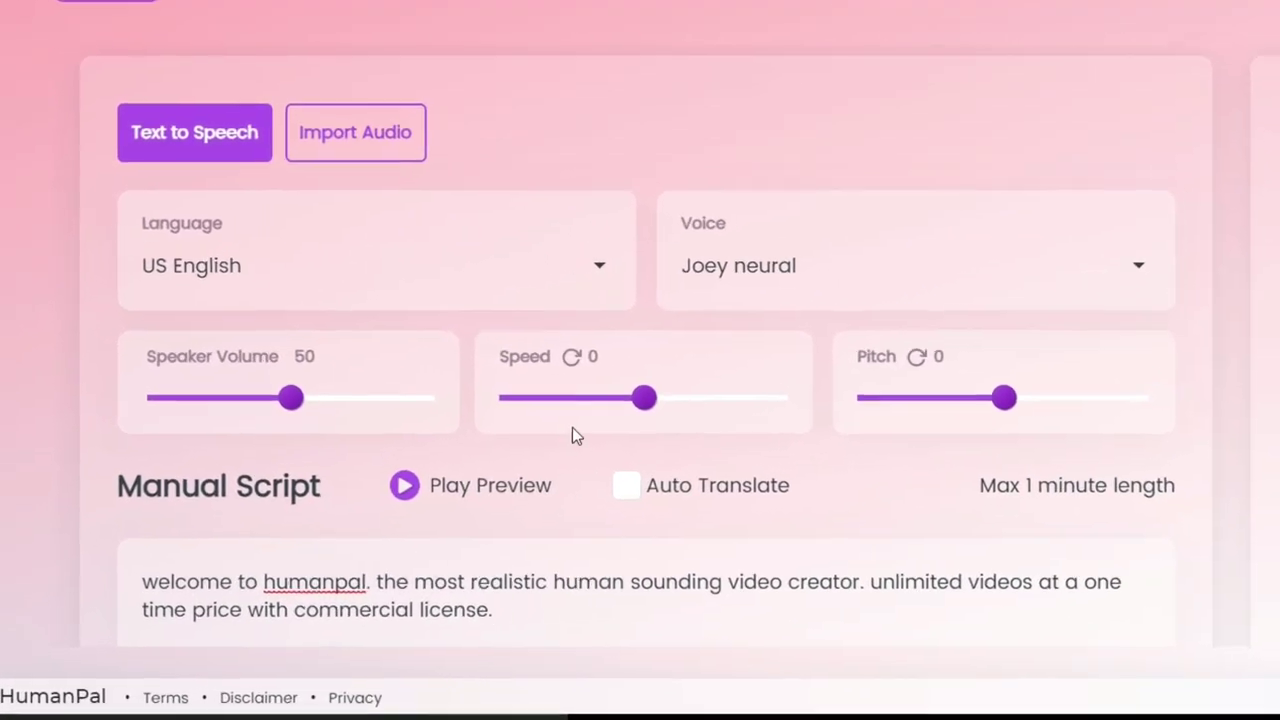
left_click(605, 272)
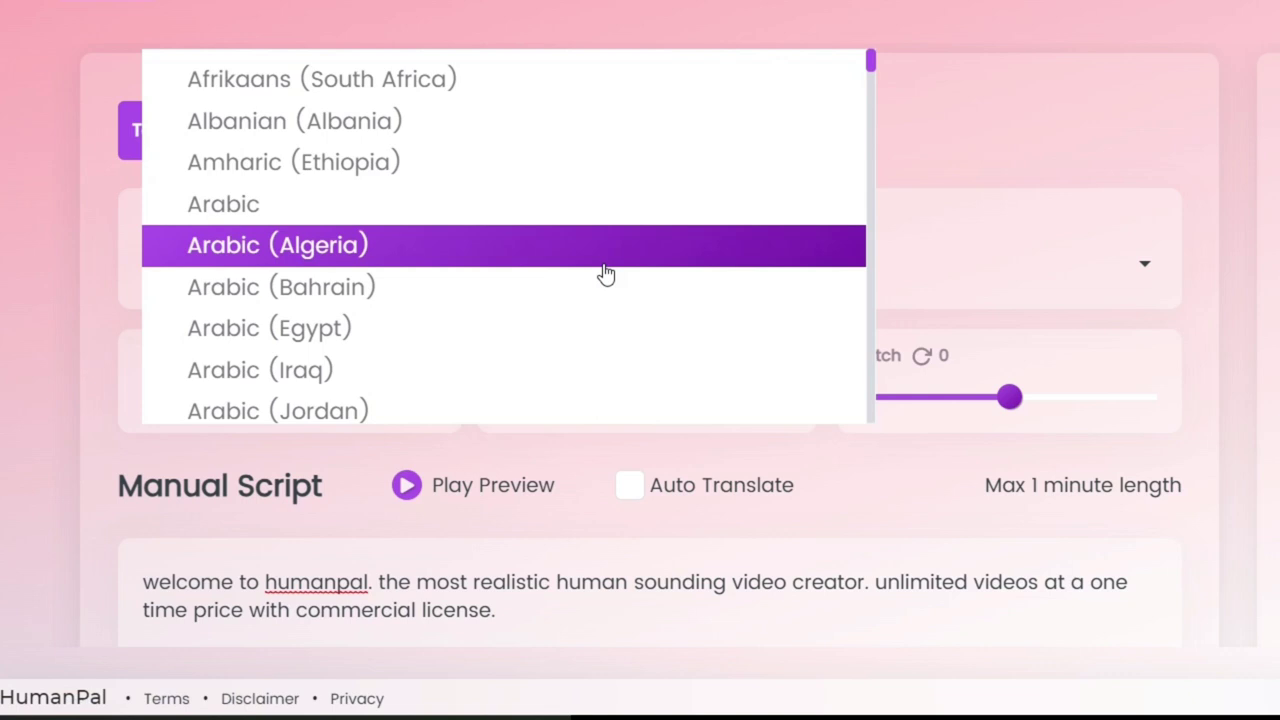
left_click(984, 128)
left_click(964, 280)
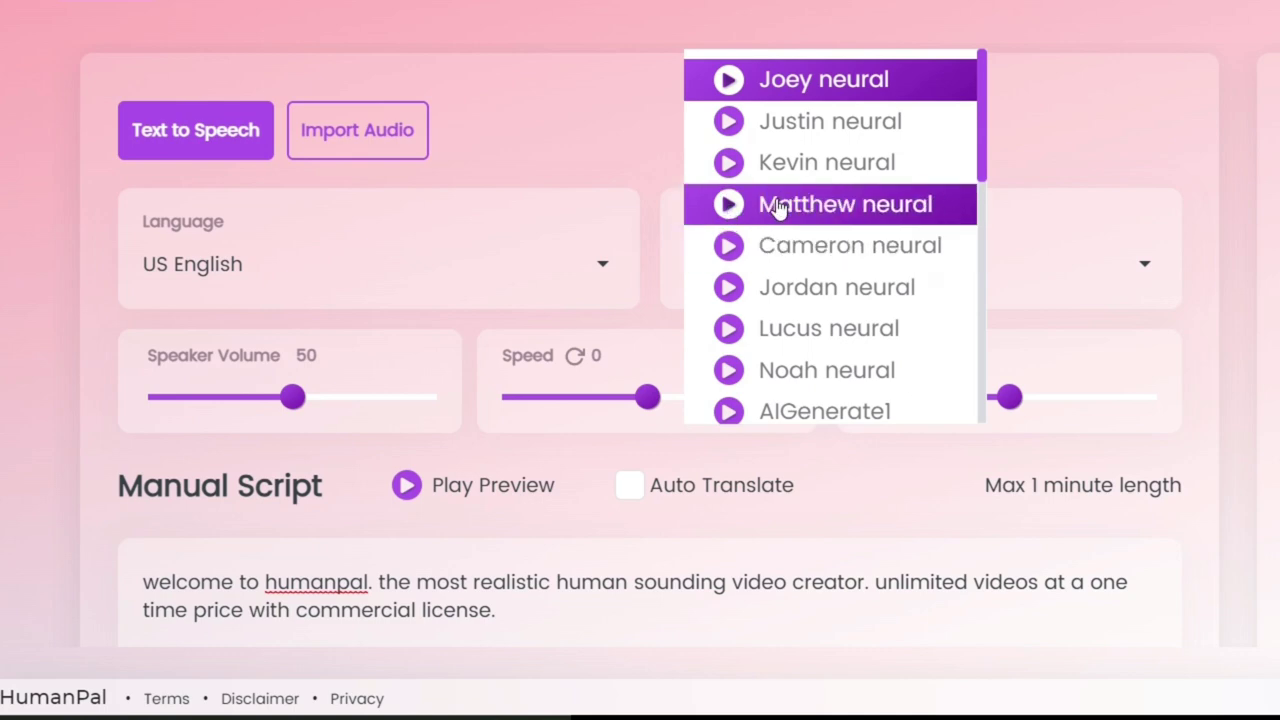
left_click(778, 207)
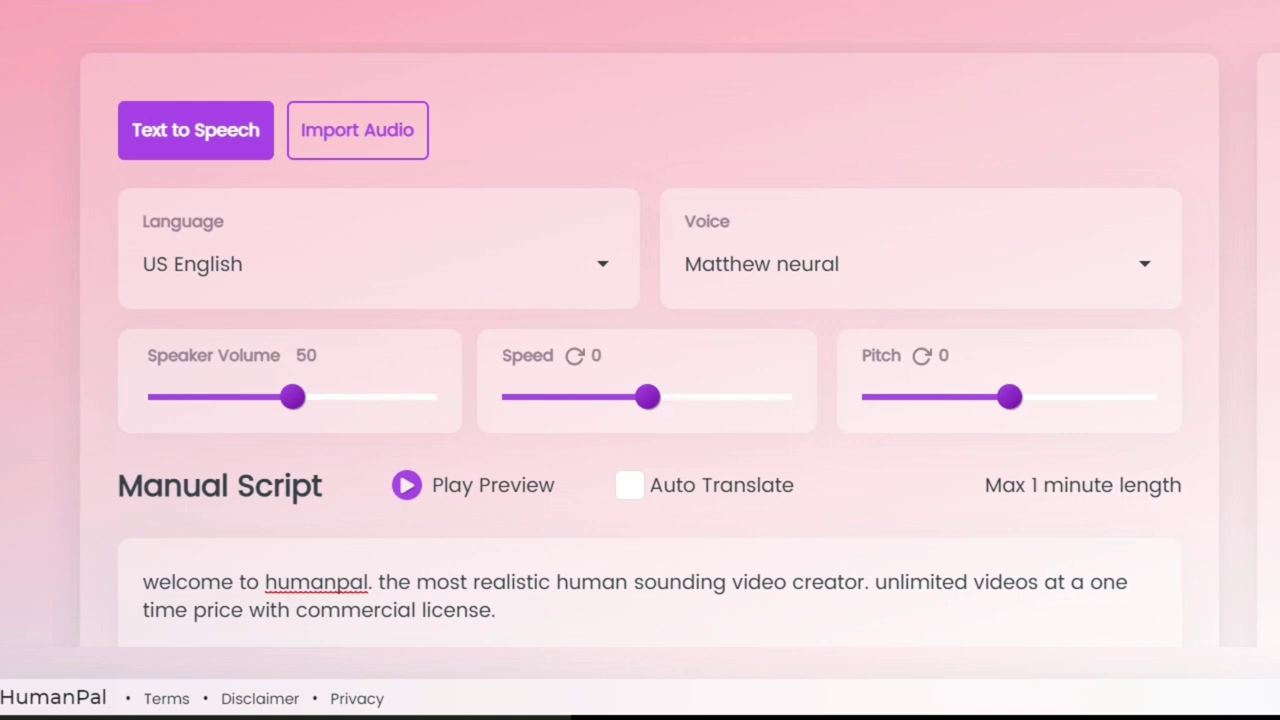
scroll(640, 344, "down", 1)
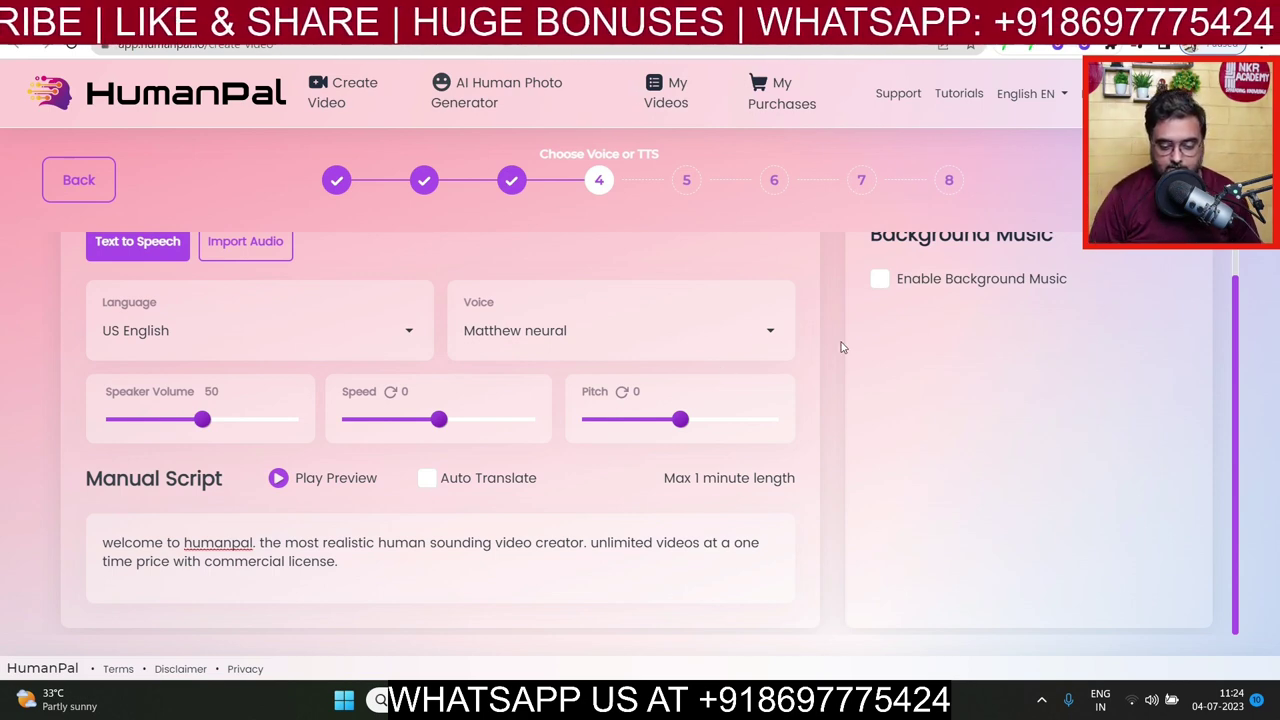
Step: Enable background music at volume 9 and advance to the Scene 1 and Scene 2 text step
left_click(881, 281)
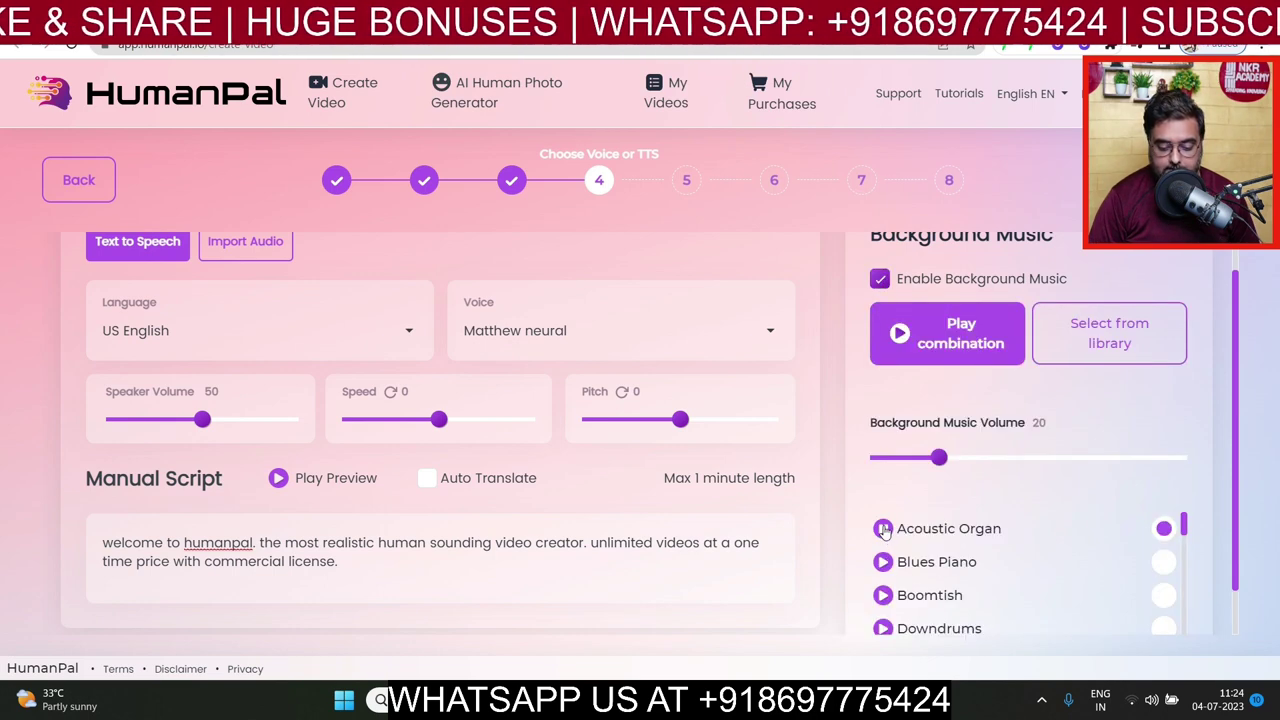
left_click_drag(940, 460, 909, 462)
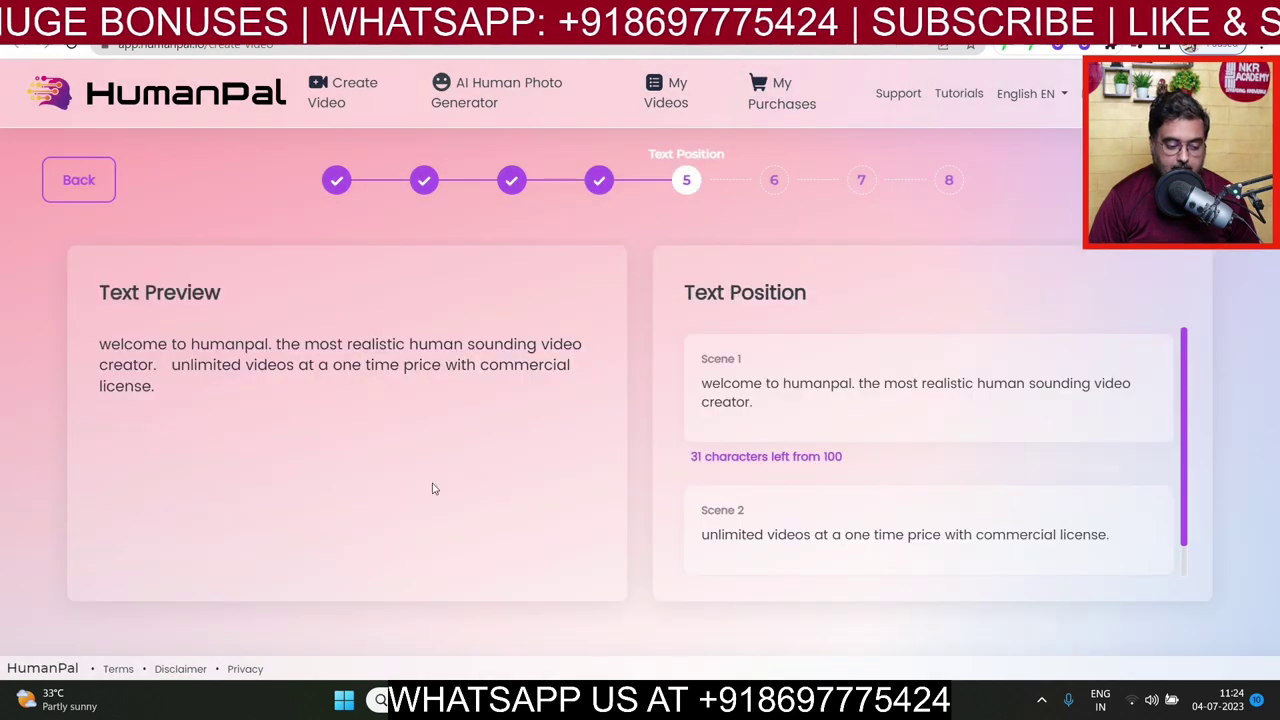
left_click_drag(102, 292, 249, 391)
Step: Tick Enable Subtitles on Video Settings to reach the two-scene Create Your Video previews
left_click(249, 396)
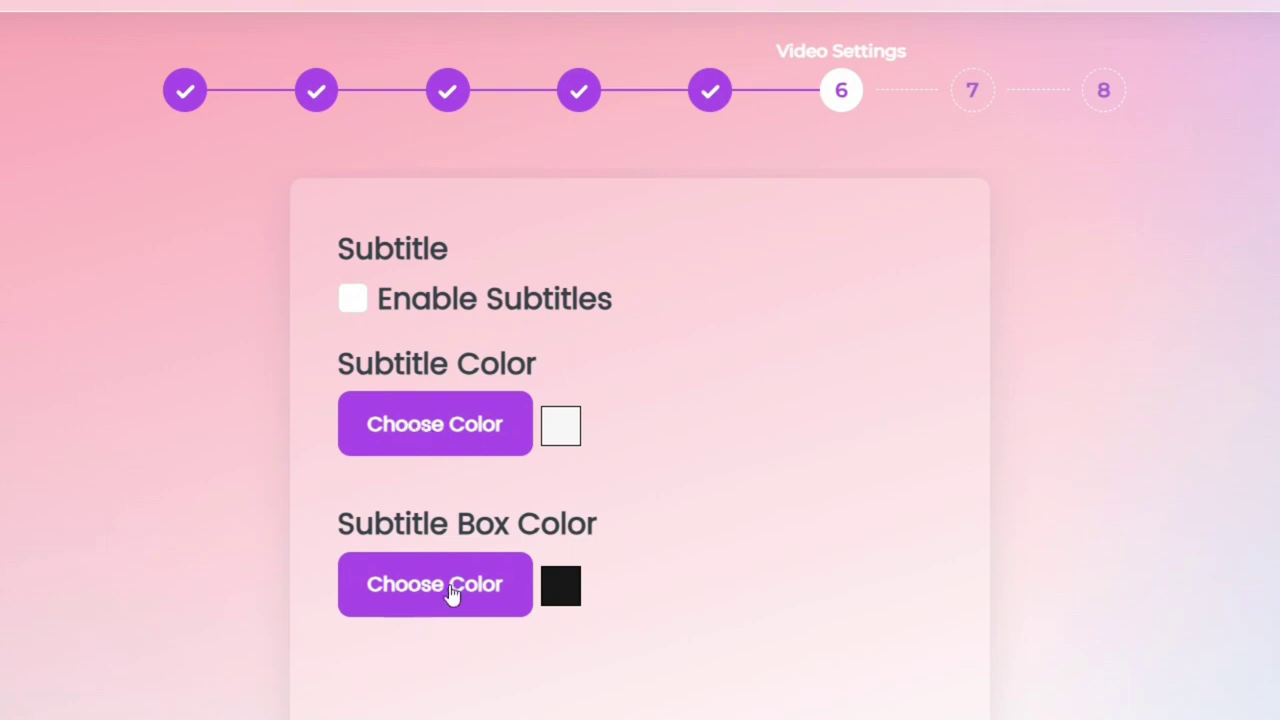
left_click(358, 308)
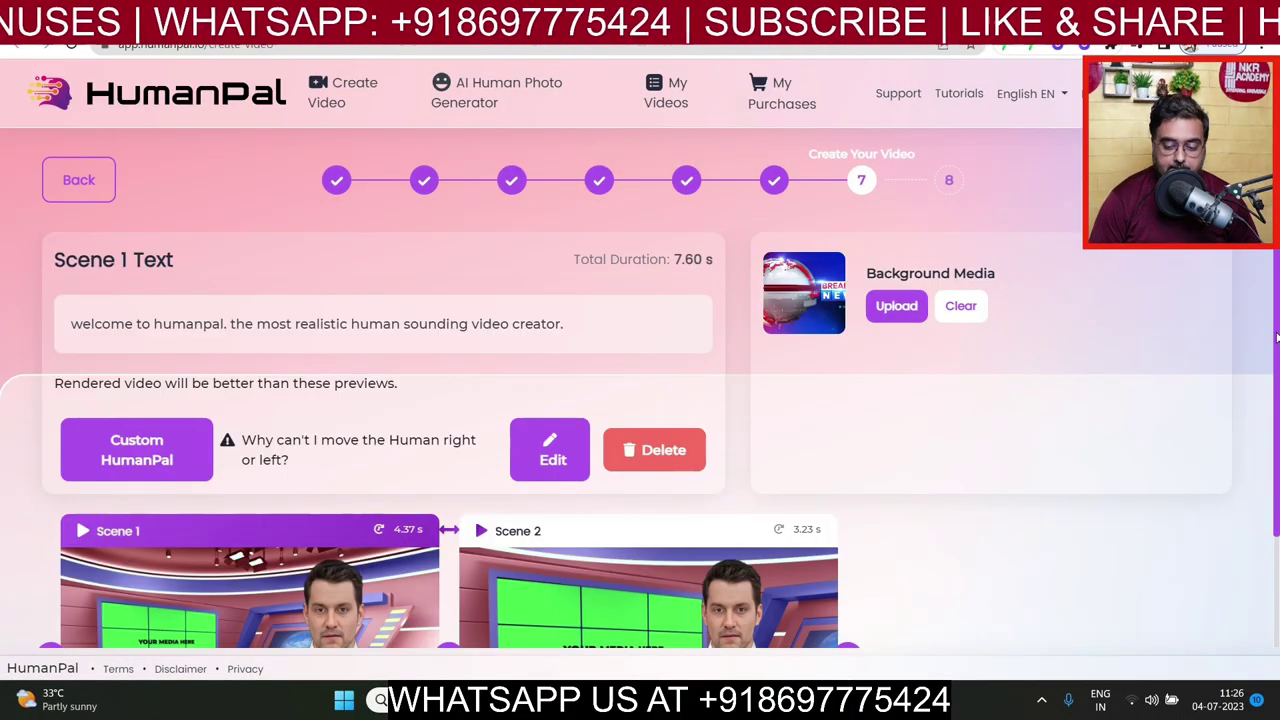
scroll(1276, 338, "down", 2)
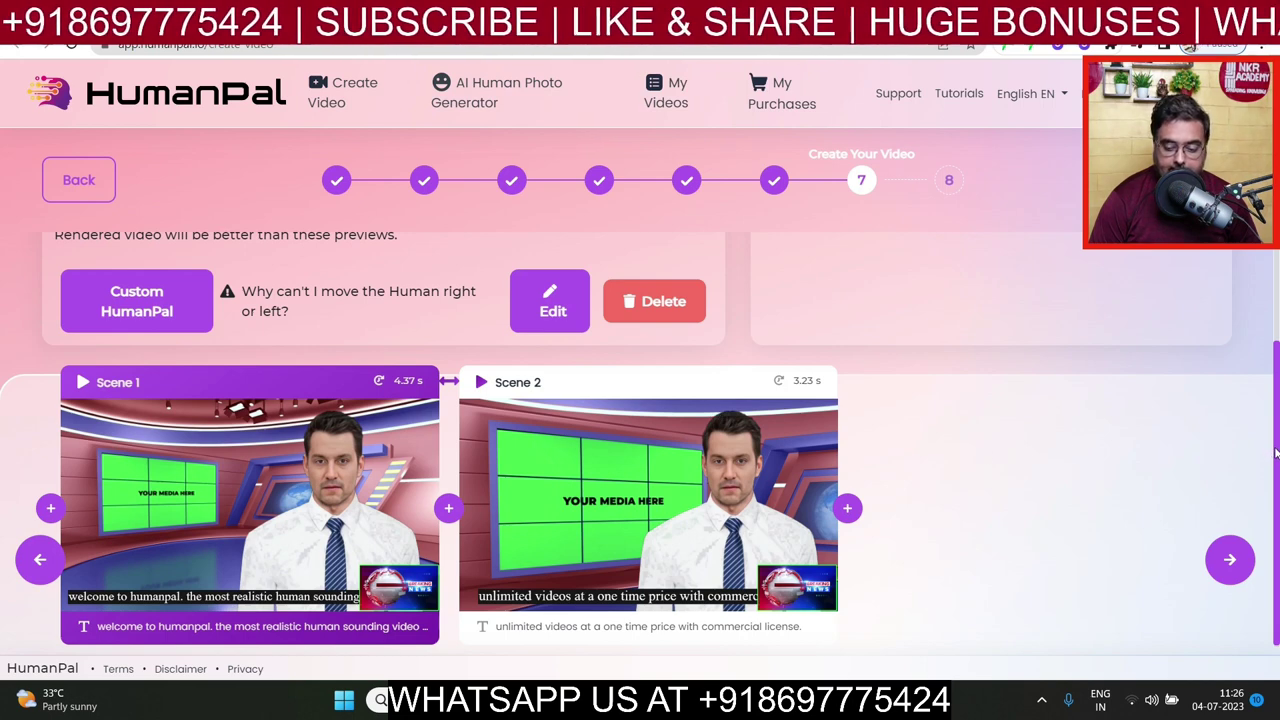
scroll(1275, 453, "up", 2)
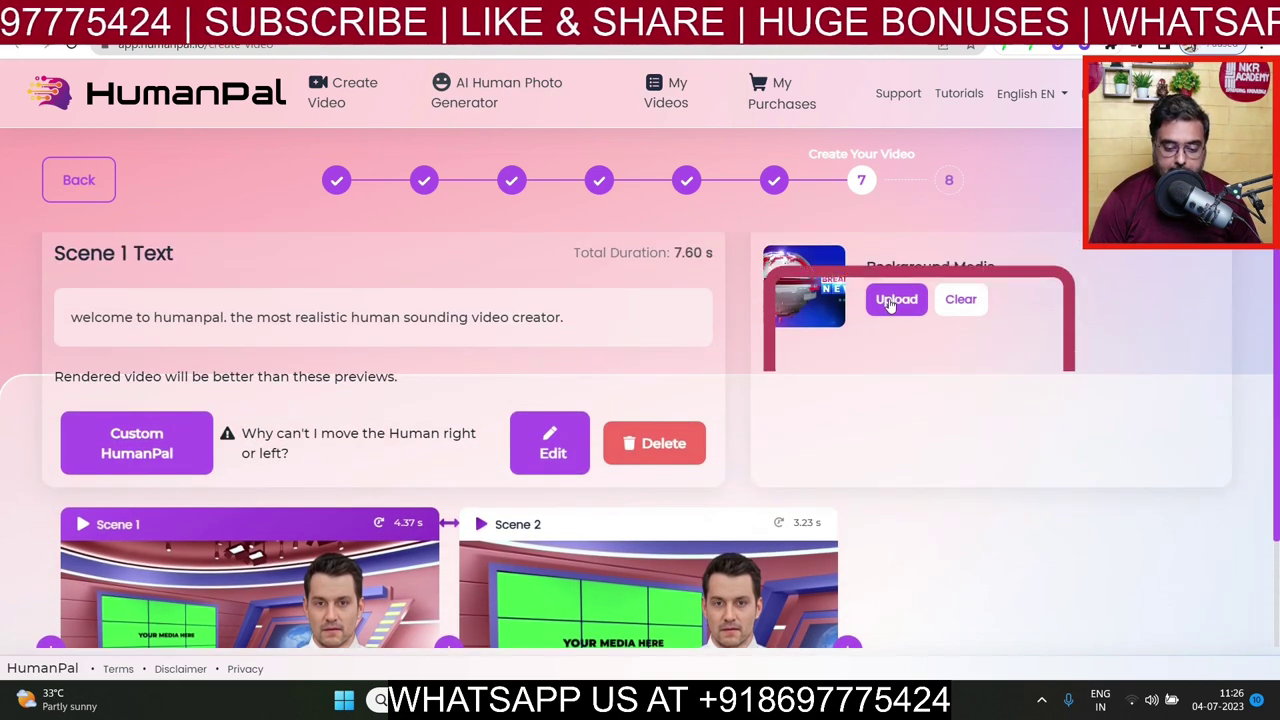
Step: Upload the HumanPal Key Features image for Scene 1, crop it at 48% zoom, and confirm
left_click(895, 300)
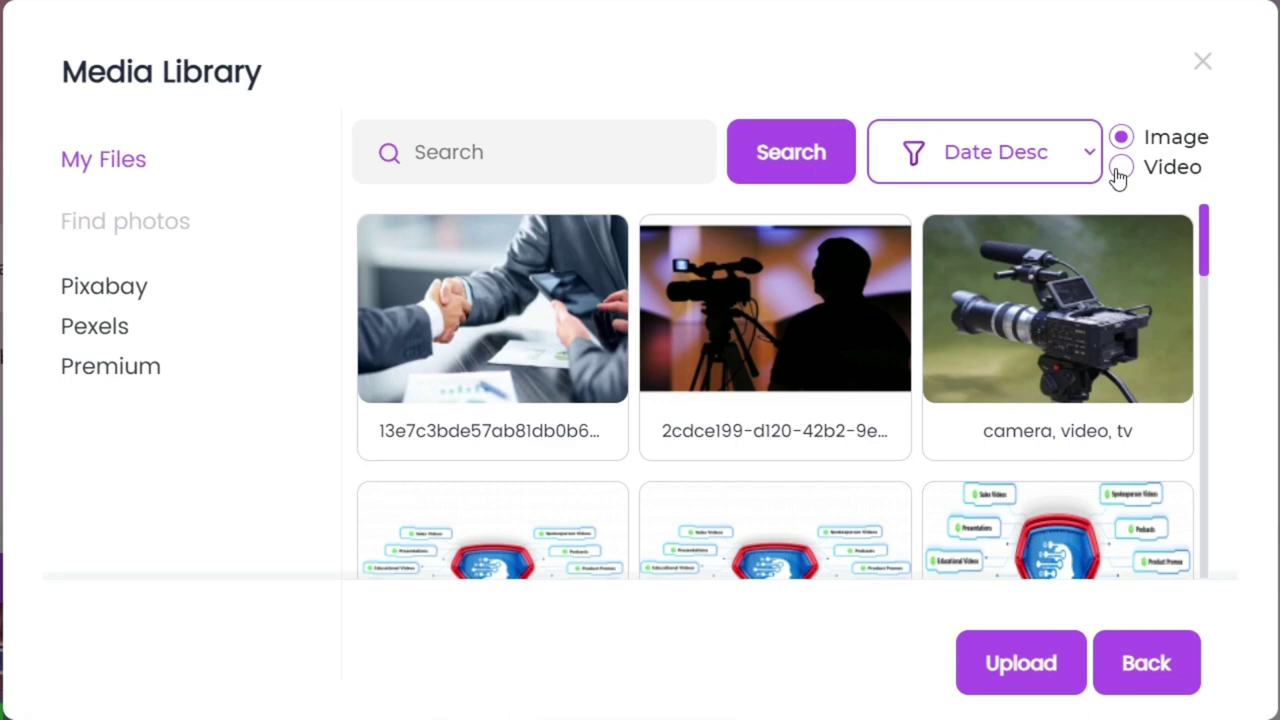
left_click_drag(1207, 253, 1208, 333)
scroll(703, 329, "up", 2)
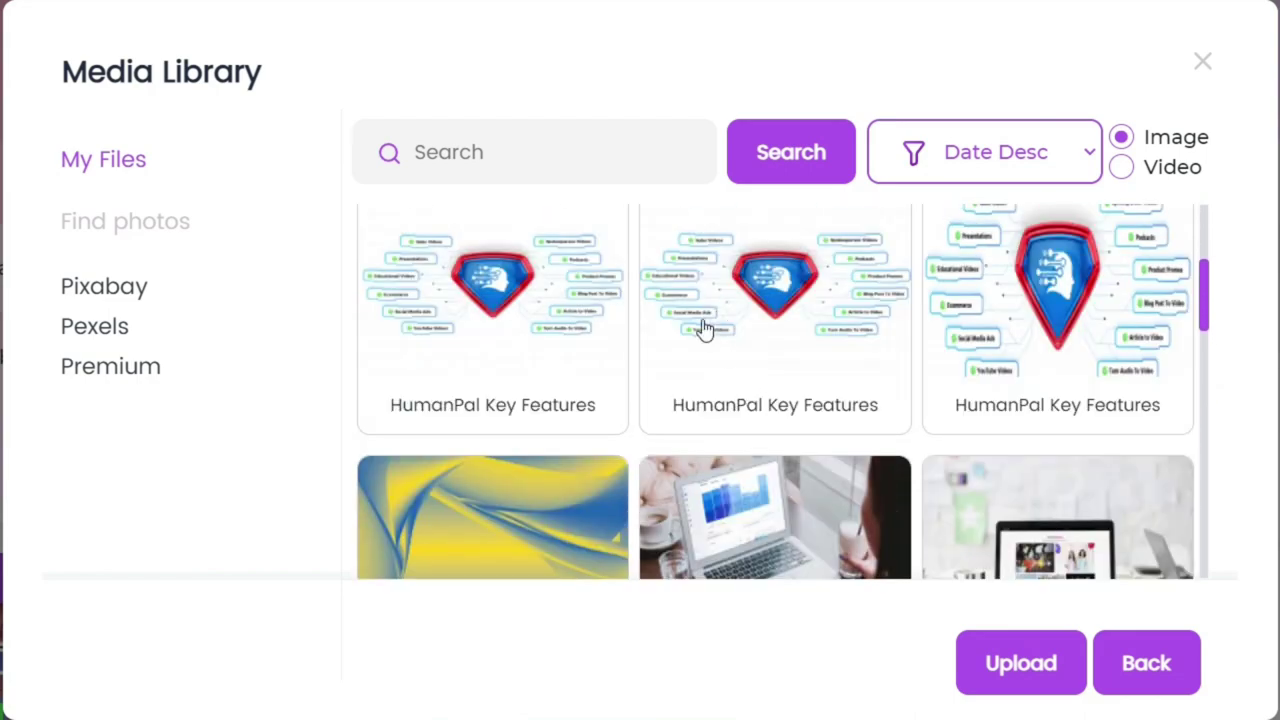
left_click(753, 355)
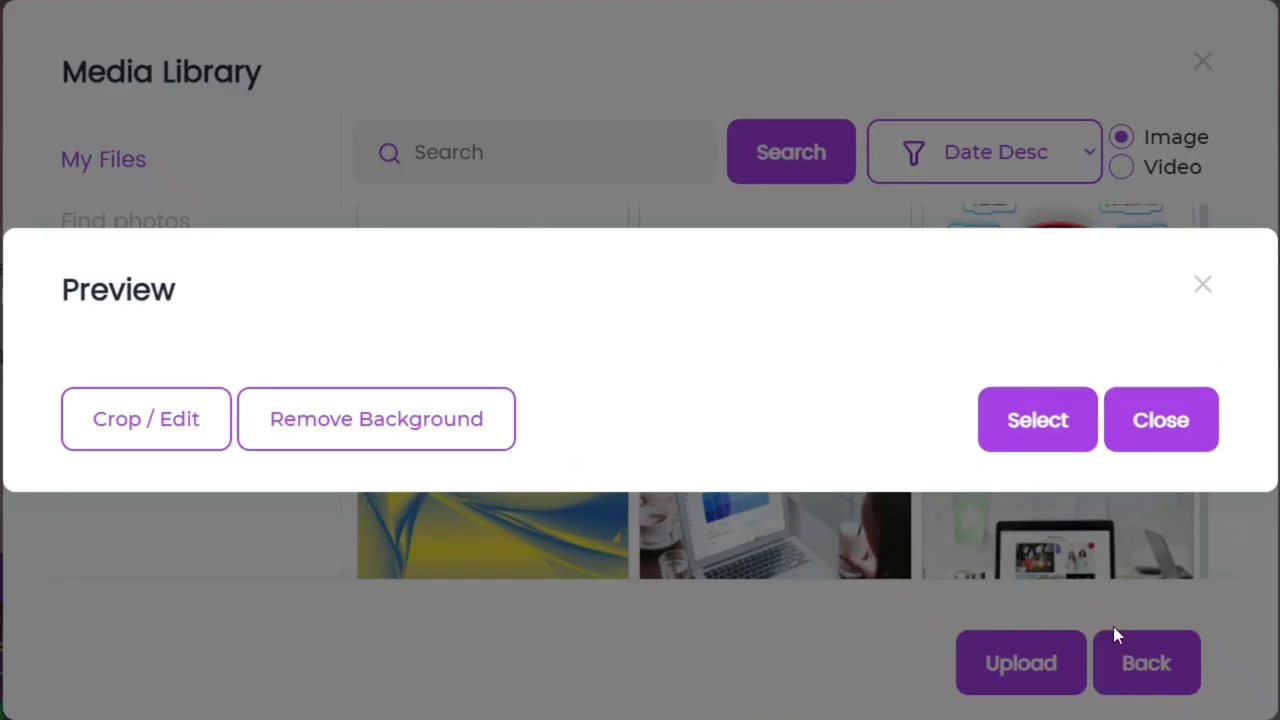
left_click(110, 614)
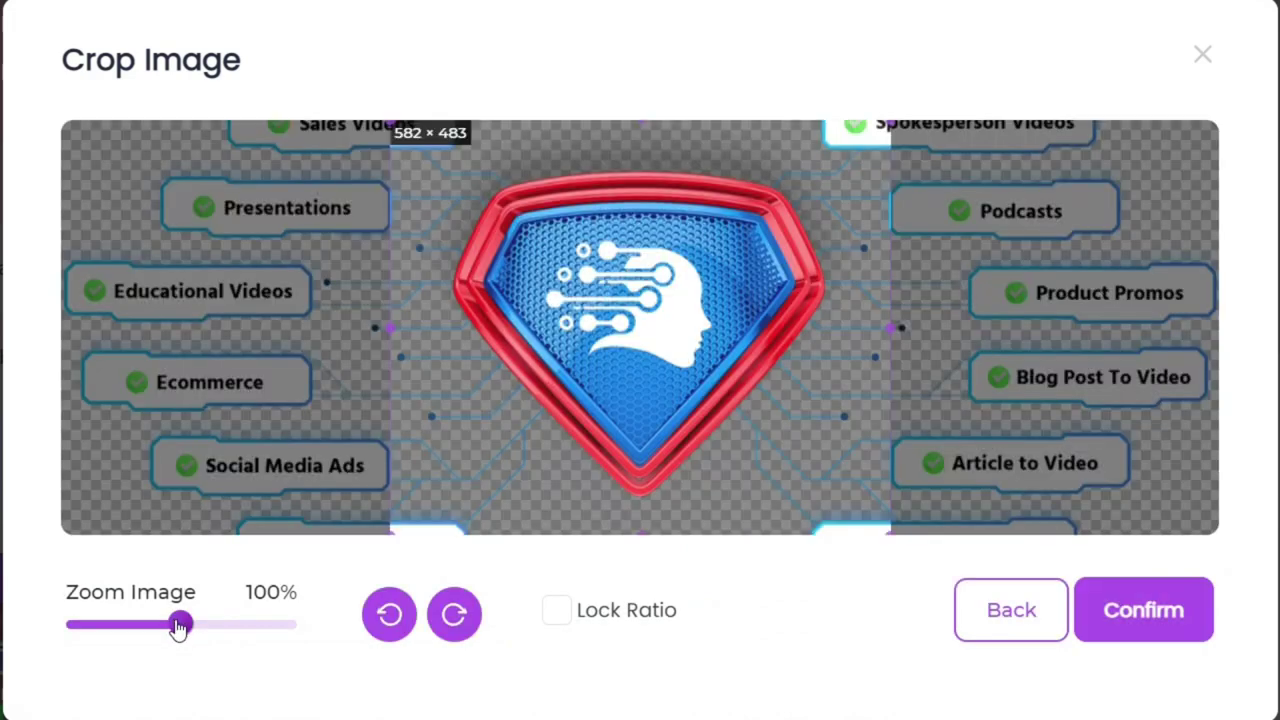
left_click_drag(177, 627, 128, 627)
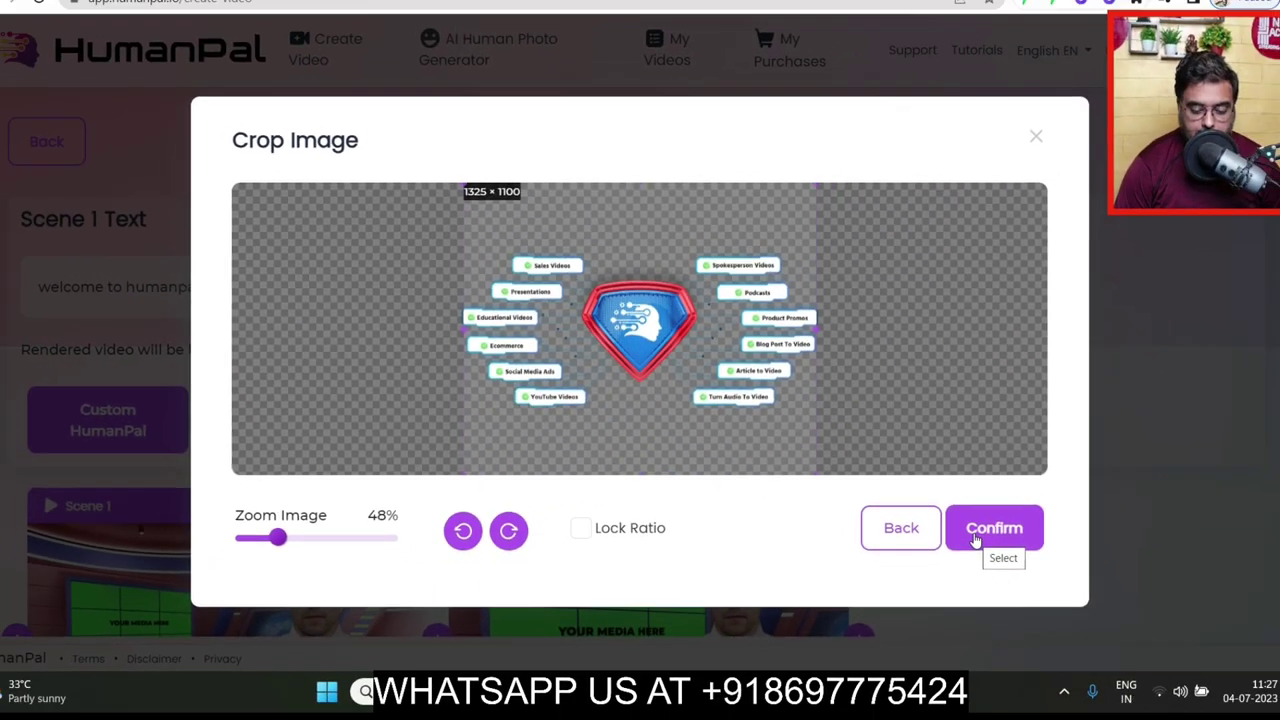
left_click(1117, 626)
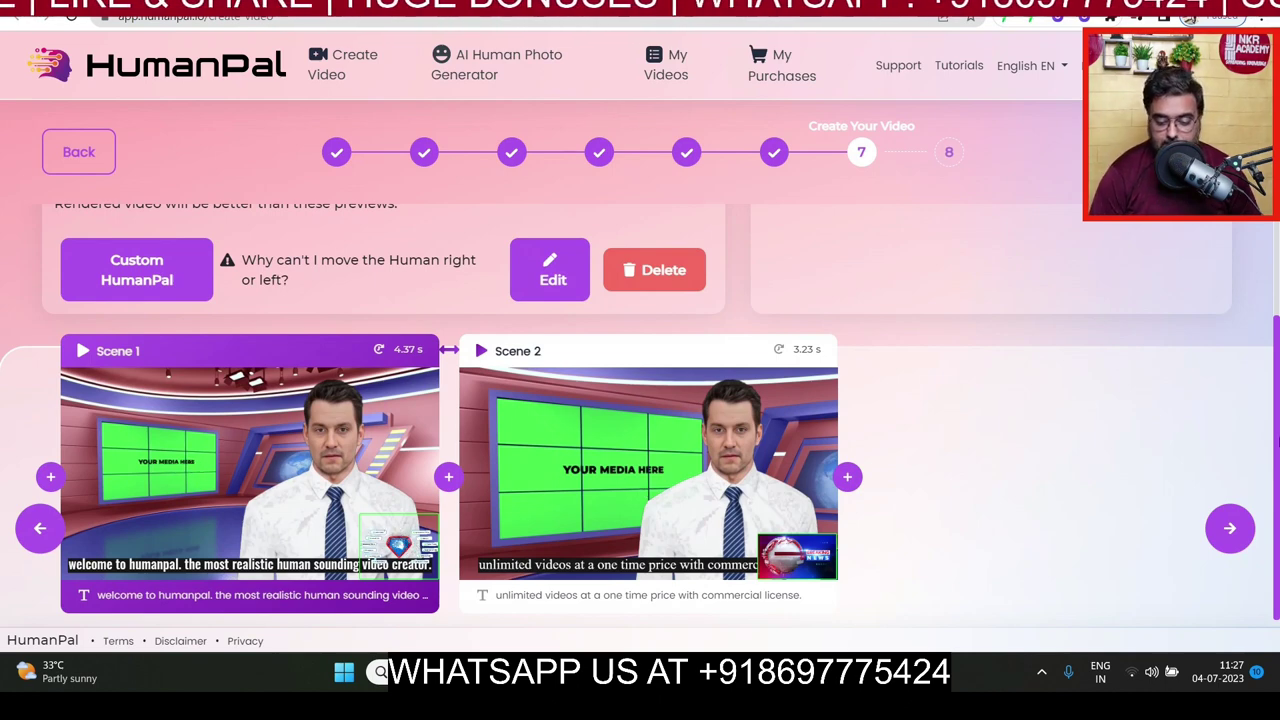
Step: For Scene 2, search Pixabay videos for 'video' and select the film strip, movie, cinema clip
scroll(1277, 370, "up", 1)
scroll(1277, 370, "down", 1)
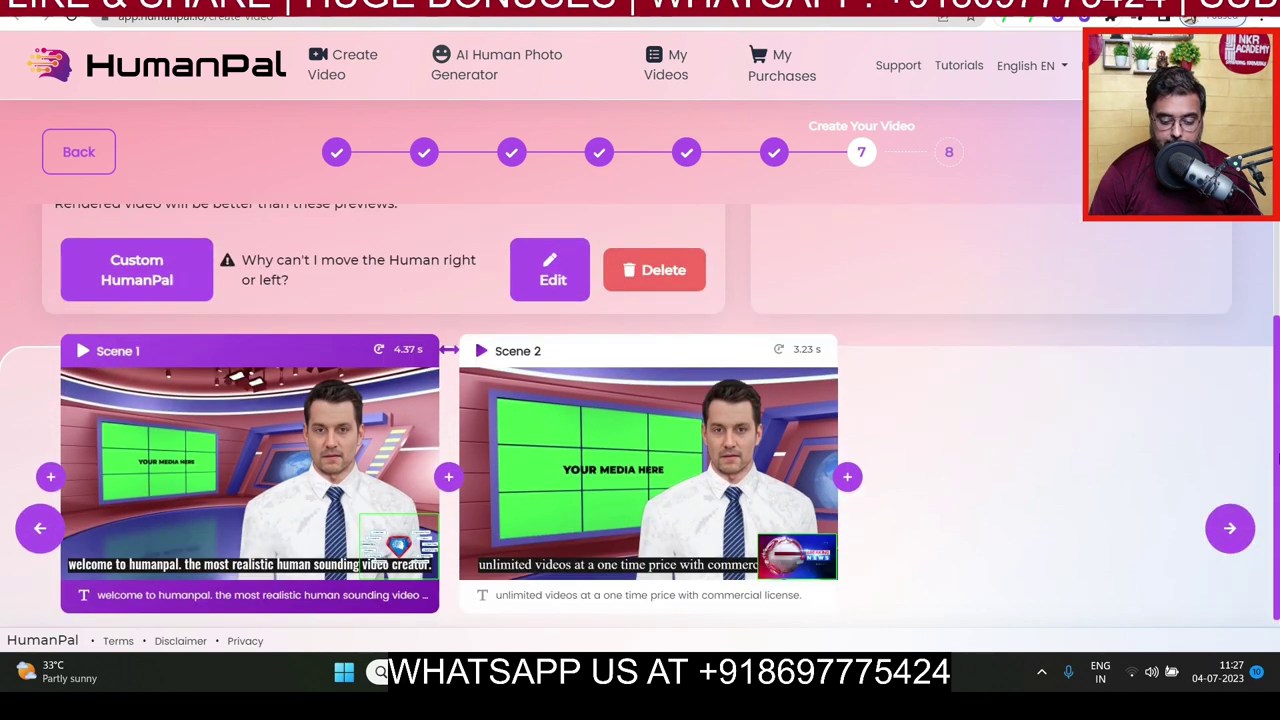
left_click(701, 357)
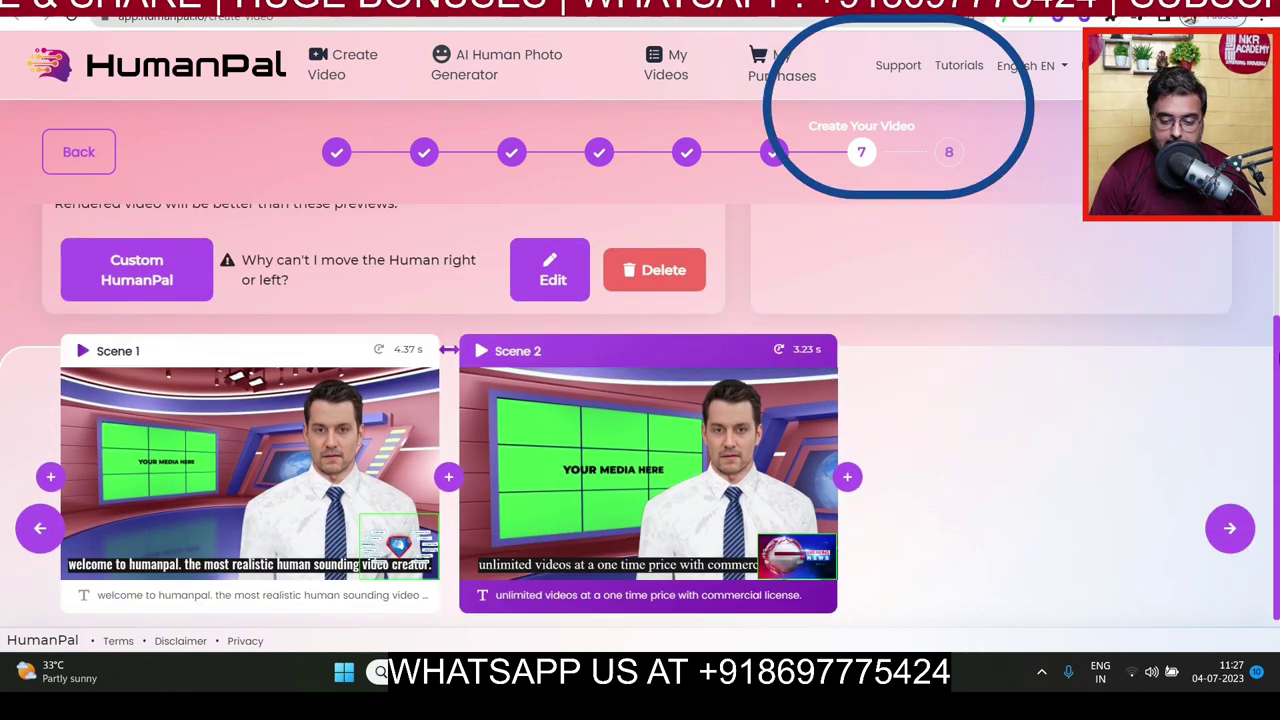
scroll(968, 308, "up", 2)
left_click(897, 278)
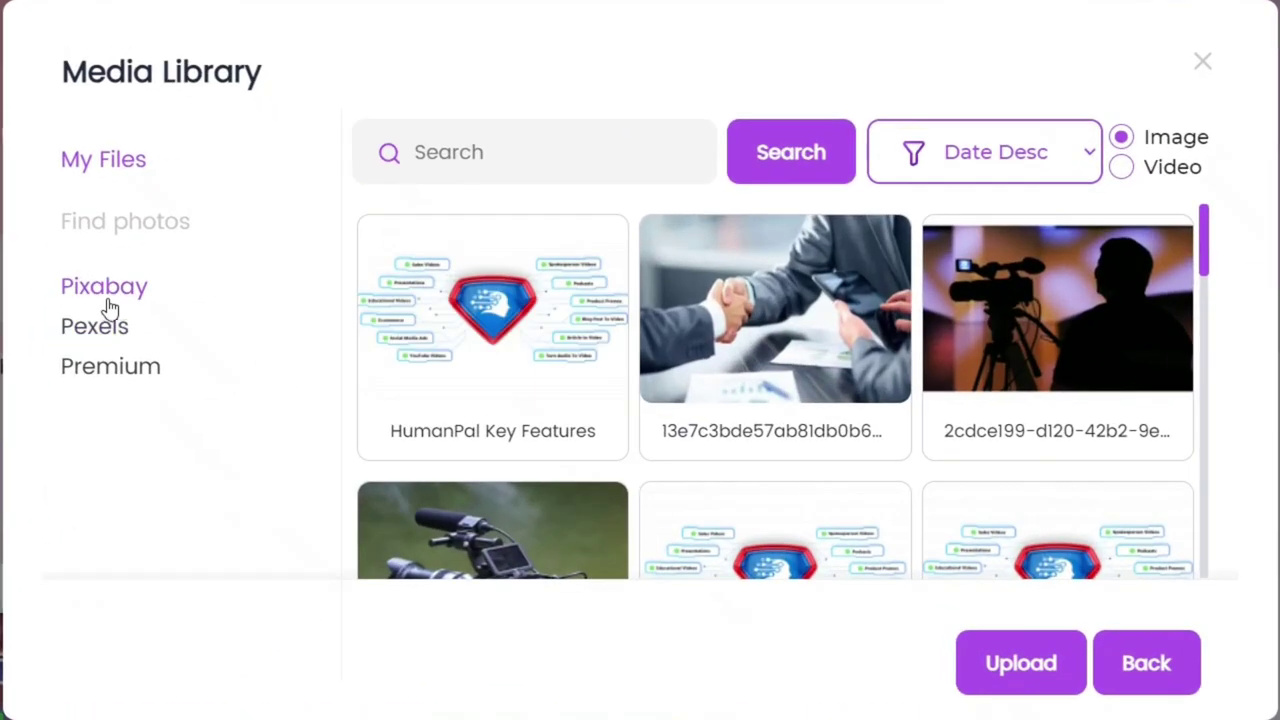
left_click(101, 292)
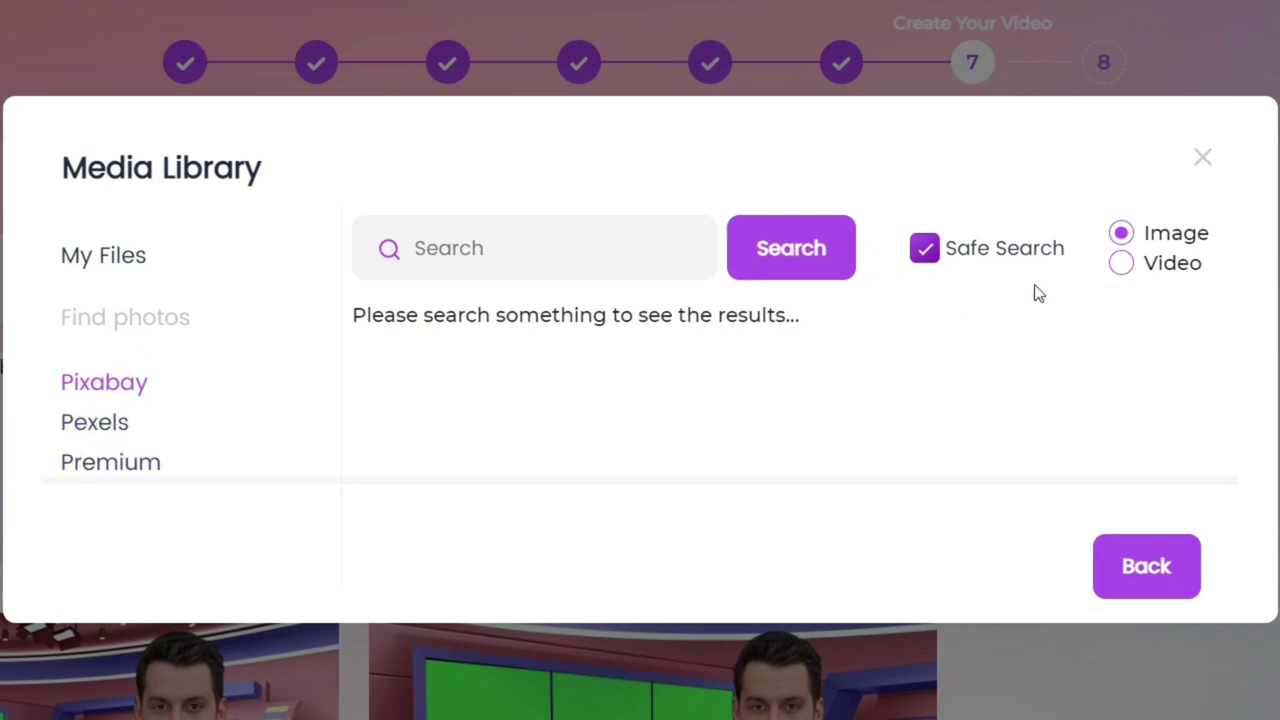
left_click(1121, 263)
type("video")
key("Return")
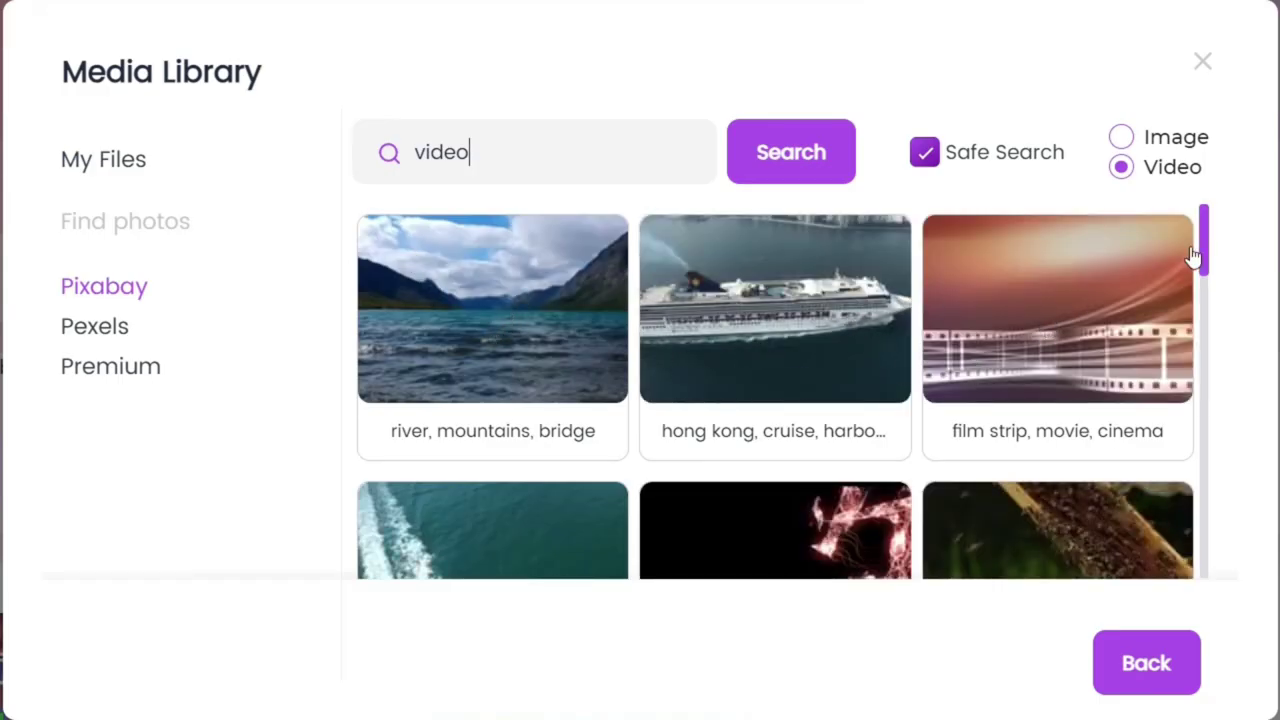
left_click(1079, 325)
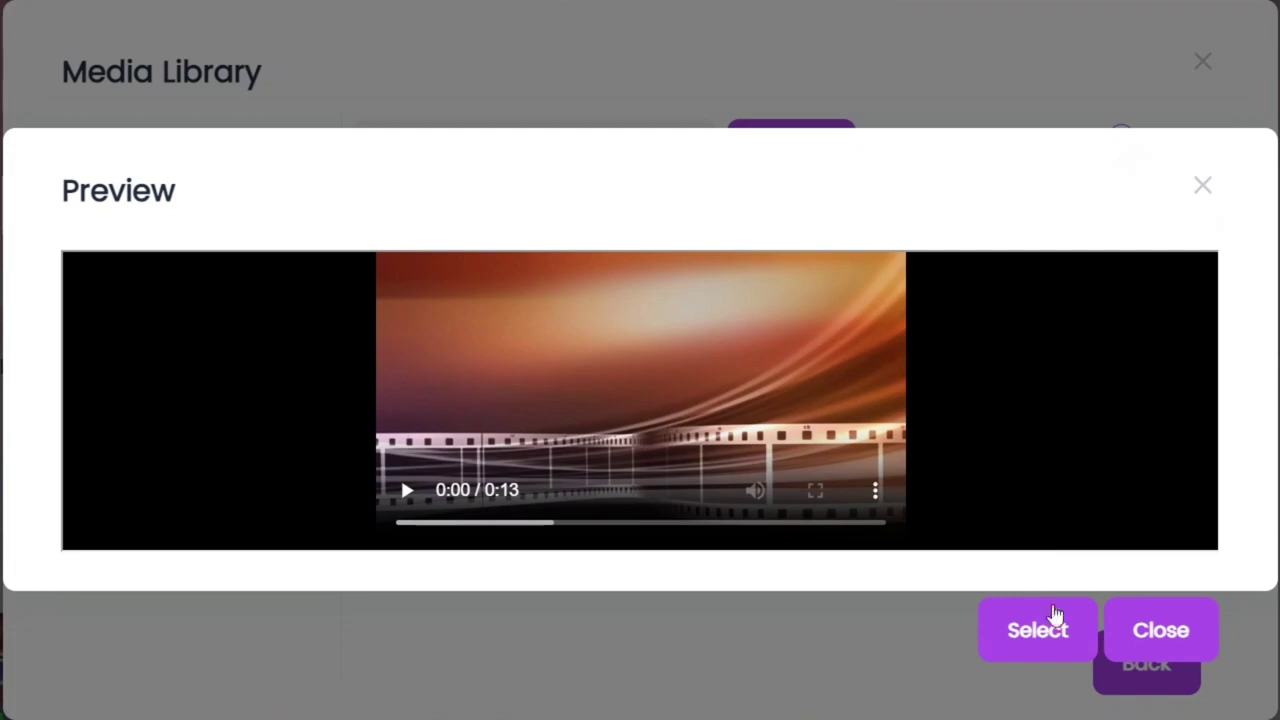
left_click(1050, 631)
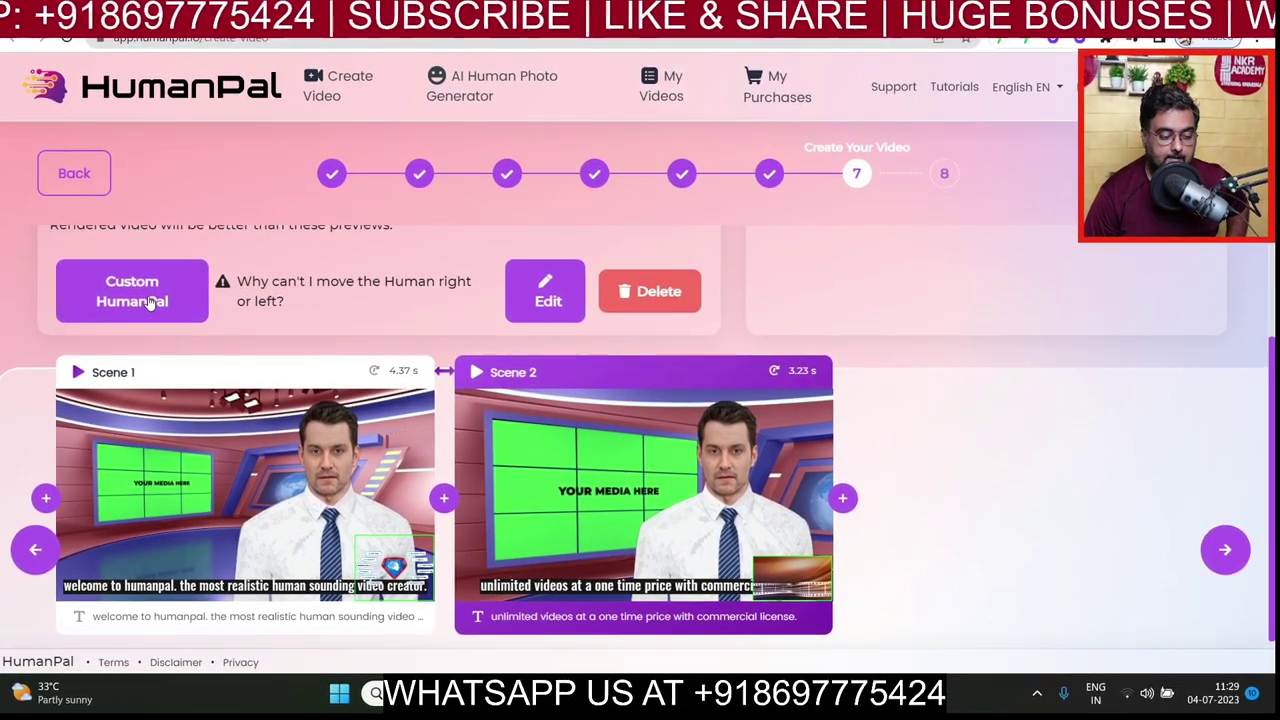
Step: Open the Custom HumanPal face library and close it without choosing a face
left_click(146, 300)
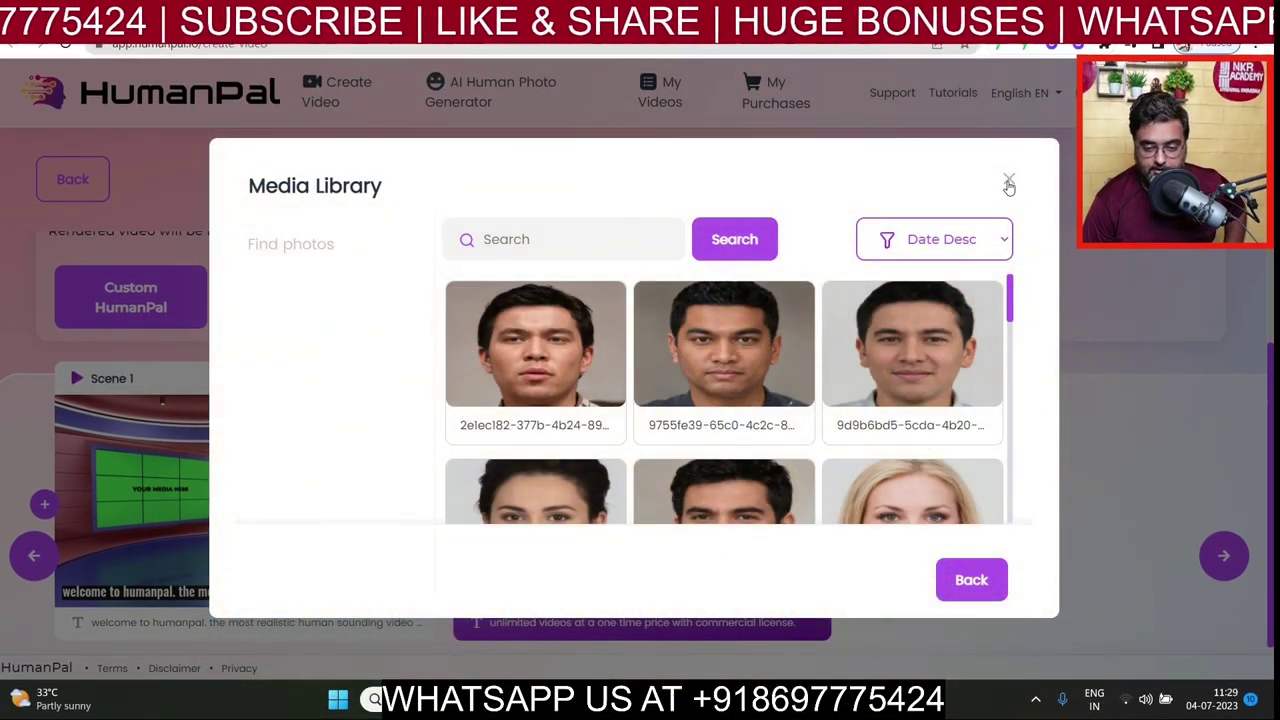
left_click(1009, 183)
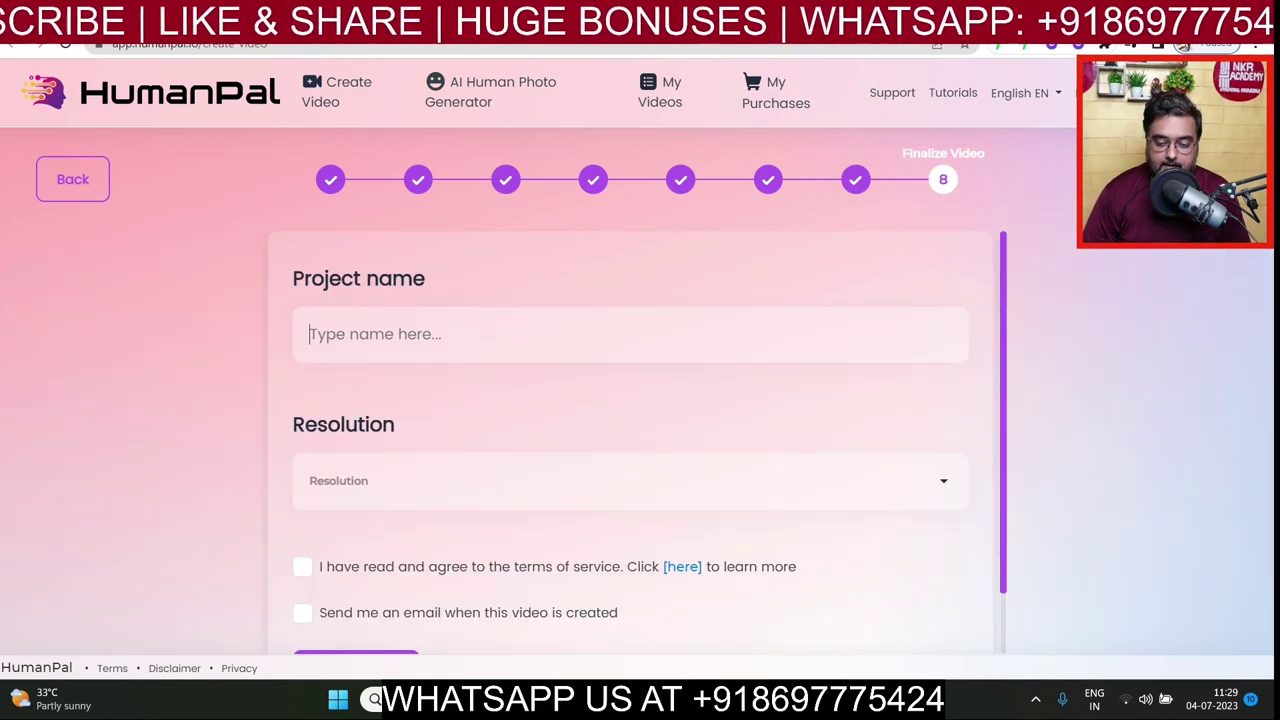
Step: Name the project 'demosay', set 1080p resolution, accept the terms of service and create the video
left_click(571, 358)
type("demosayan")
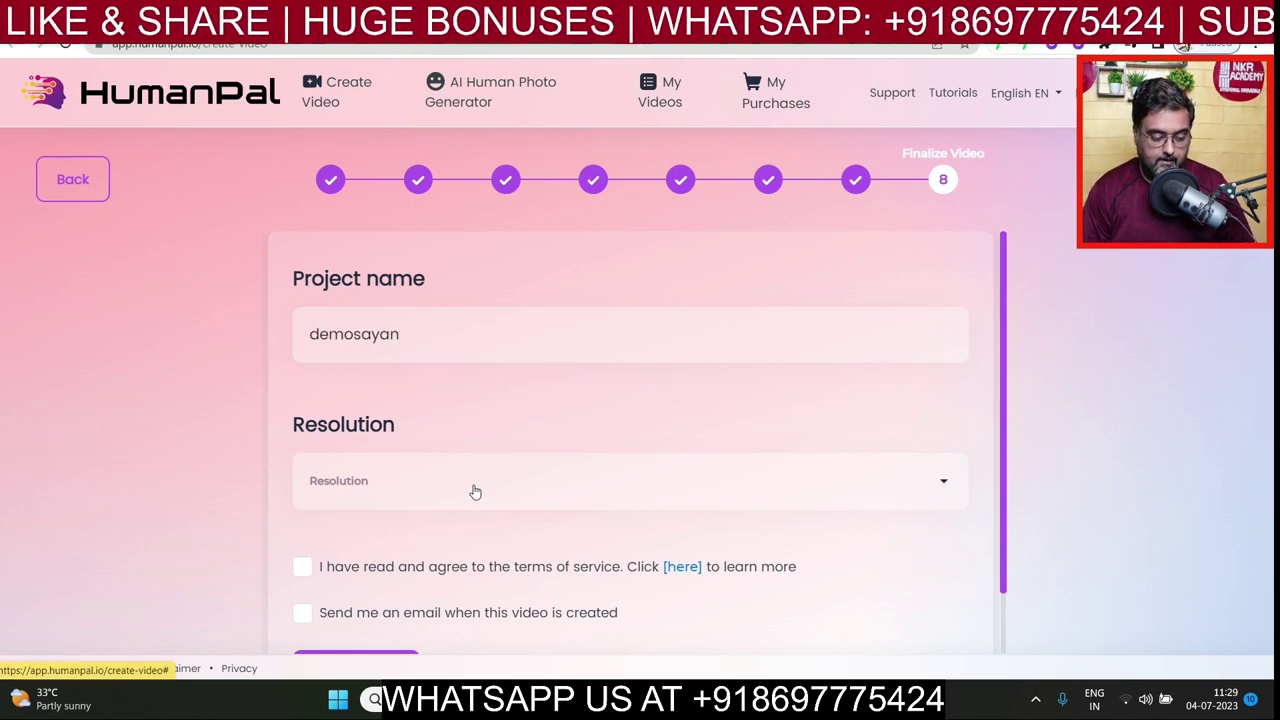
left_click(471, 491)
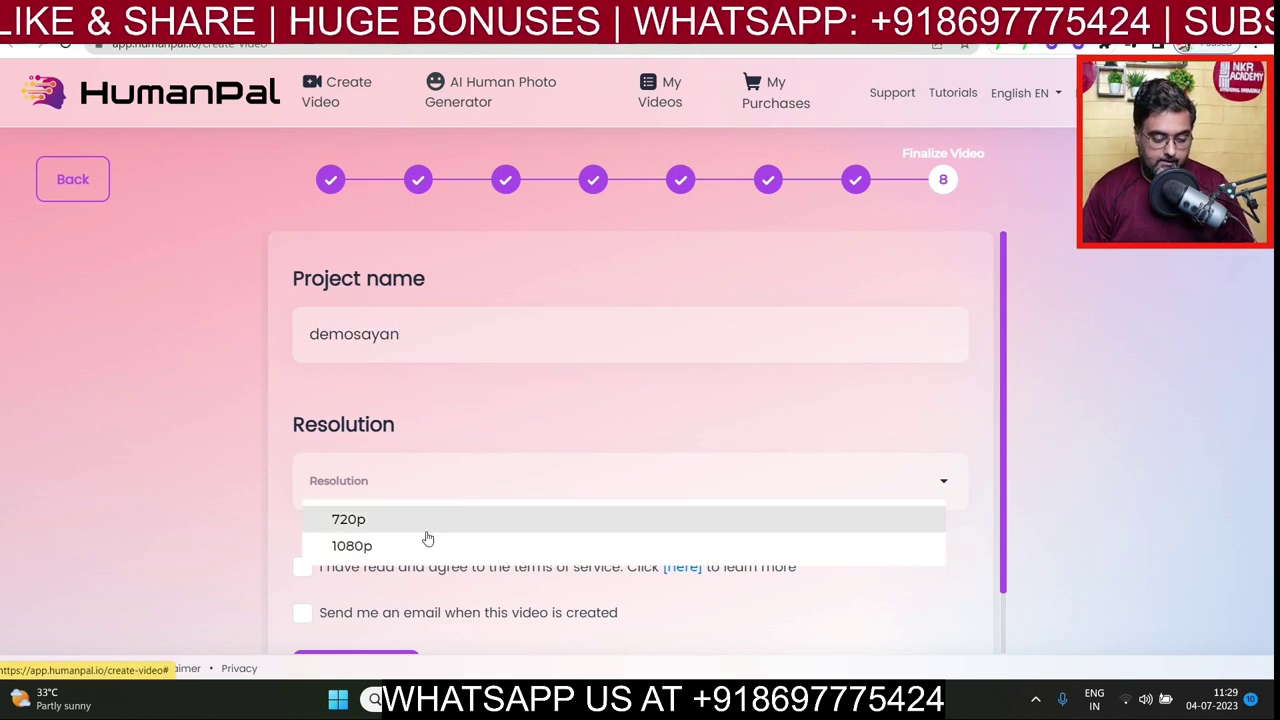
left_click(410, 547)
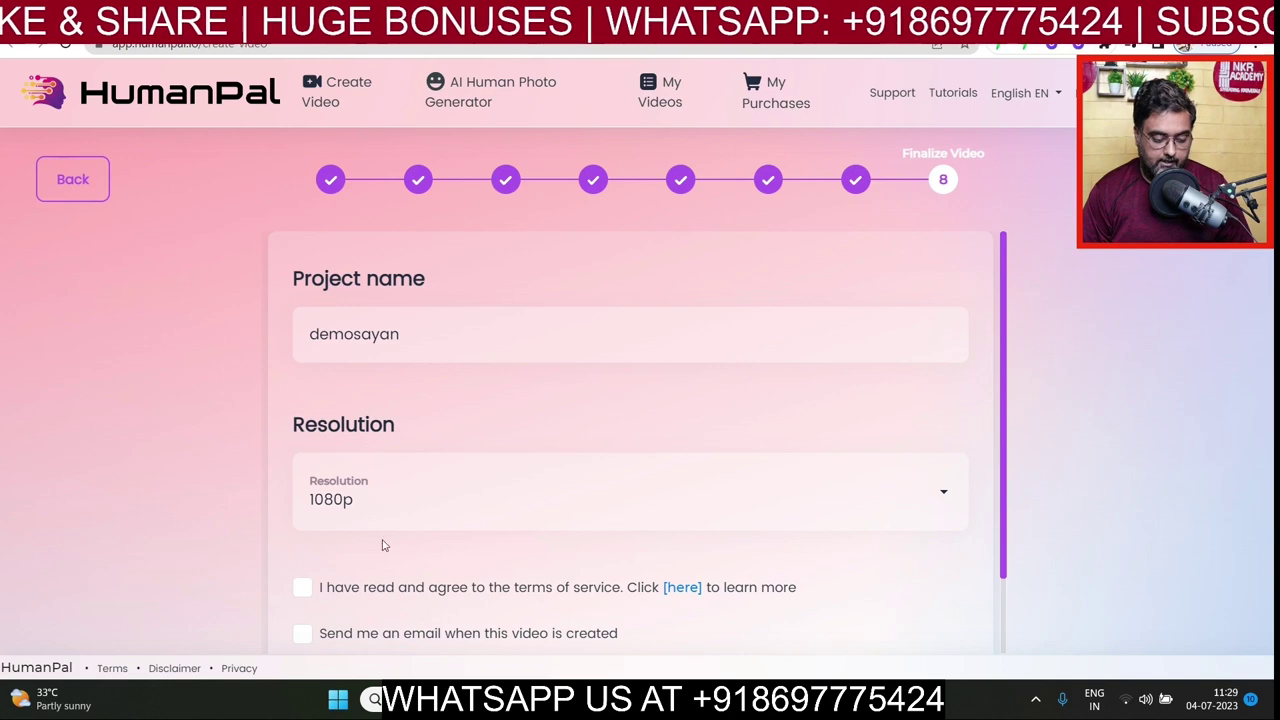
left_click(303, 590)
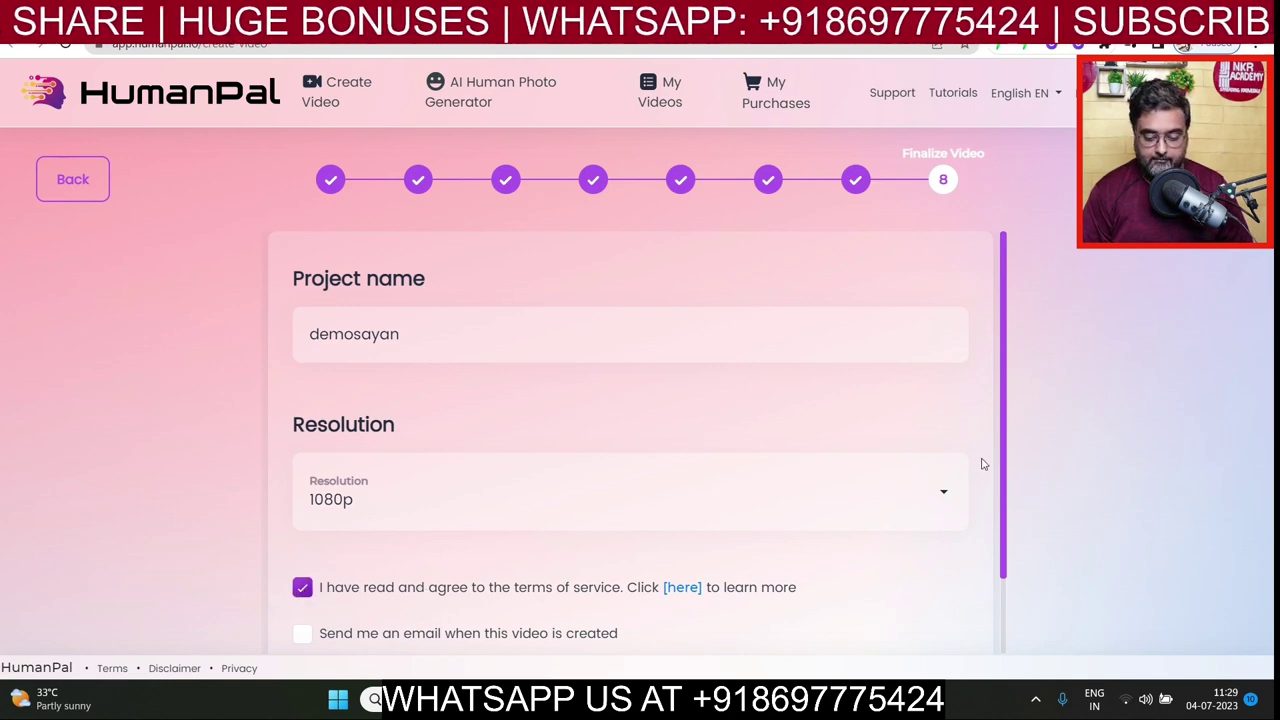
left_click_drag(1005, 463, 1007, 566)
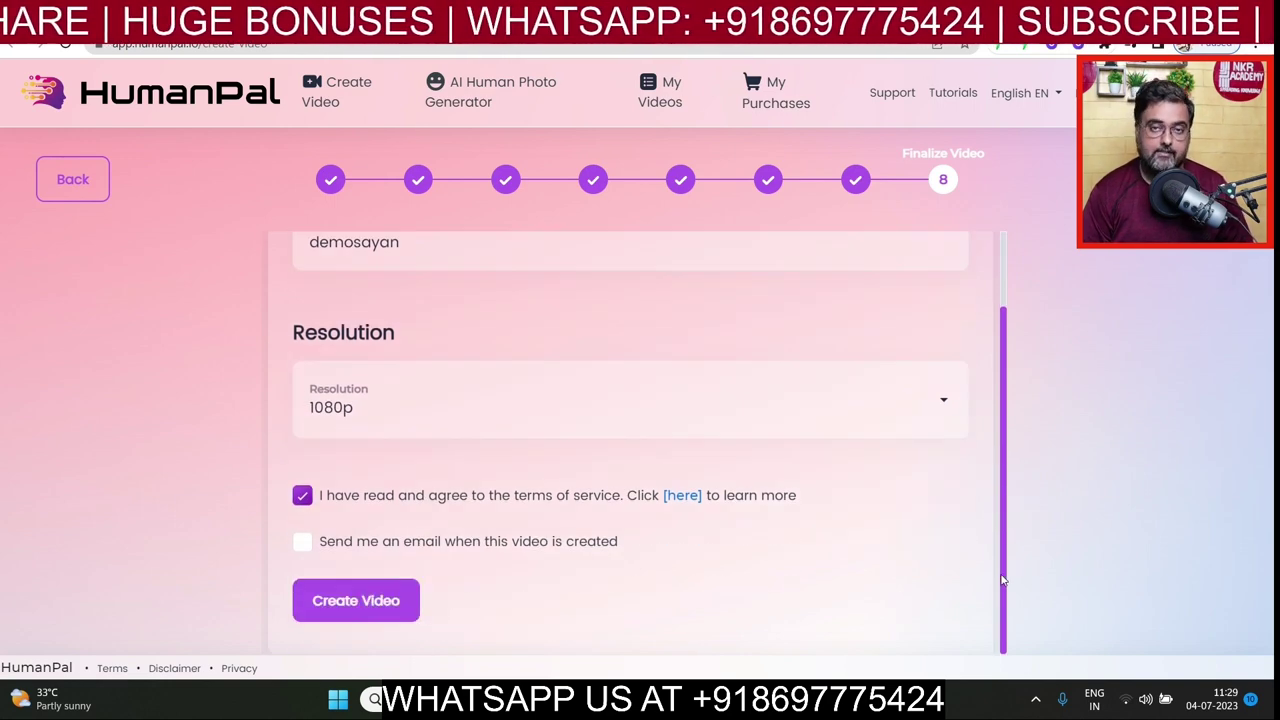
left_click(368, 609)
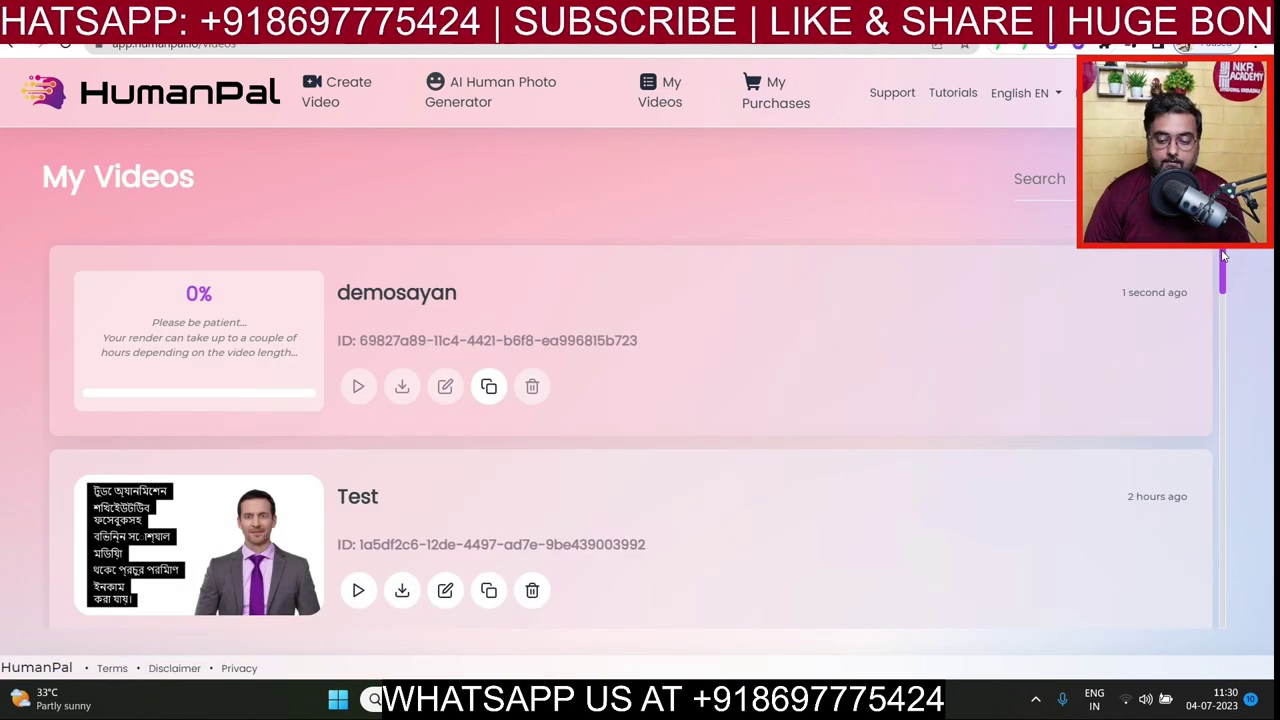
left_click_drag(1222, 258, 1233, 522)
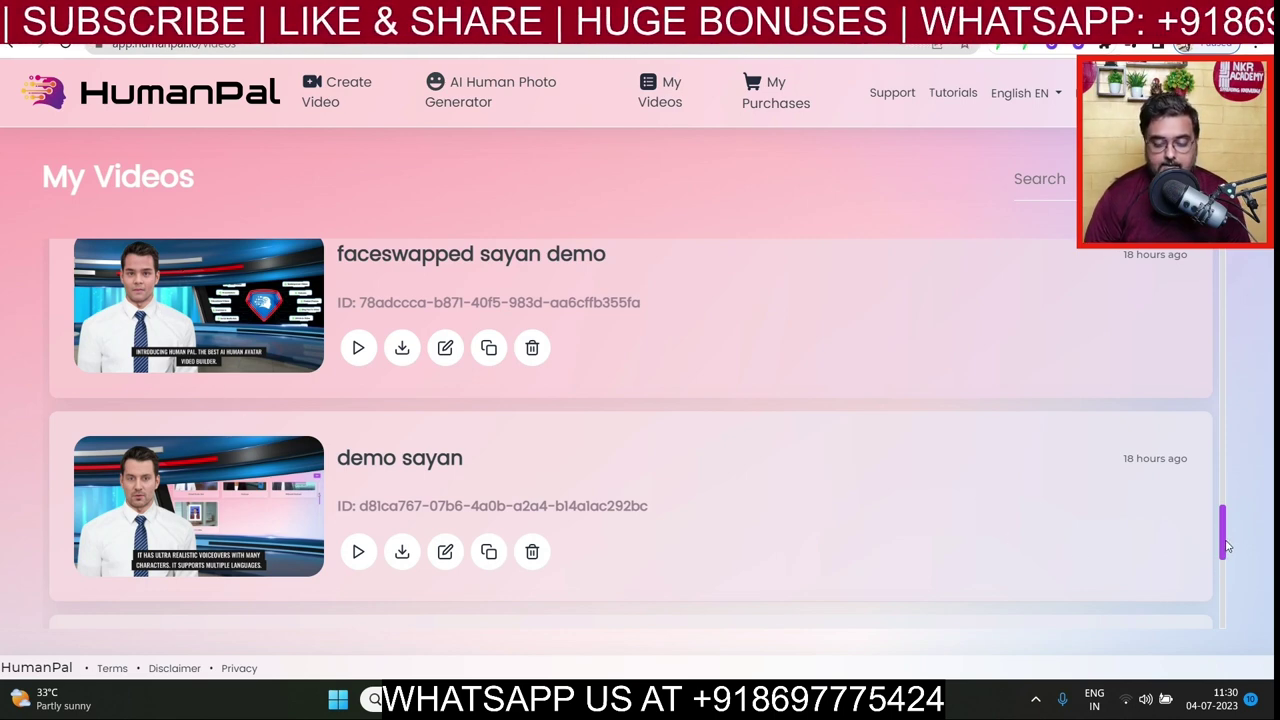
Step: In the AI Human Photo Generator, generate faces filtered to Male, Adult, Asian and Joy
left_click(476, 96)
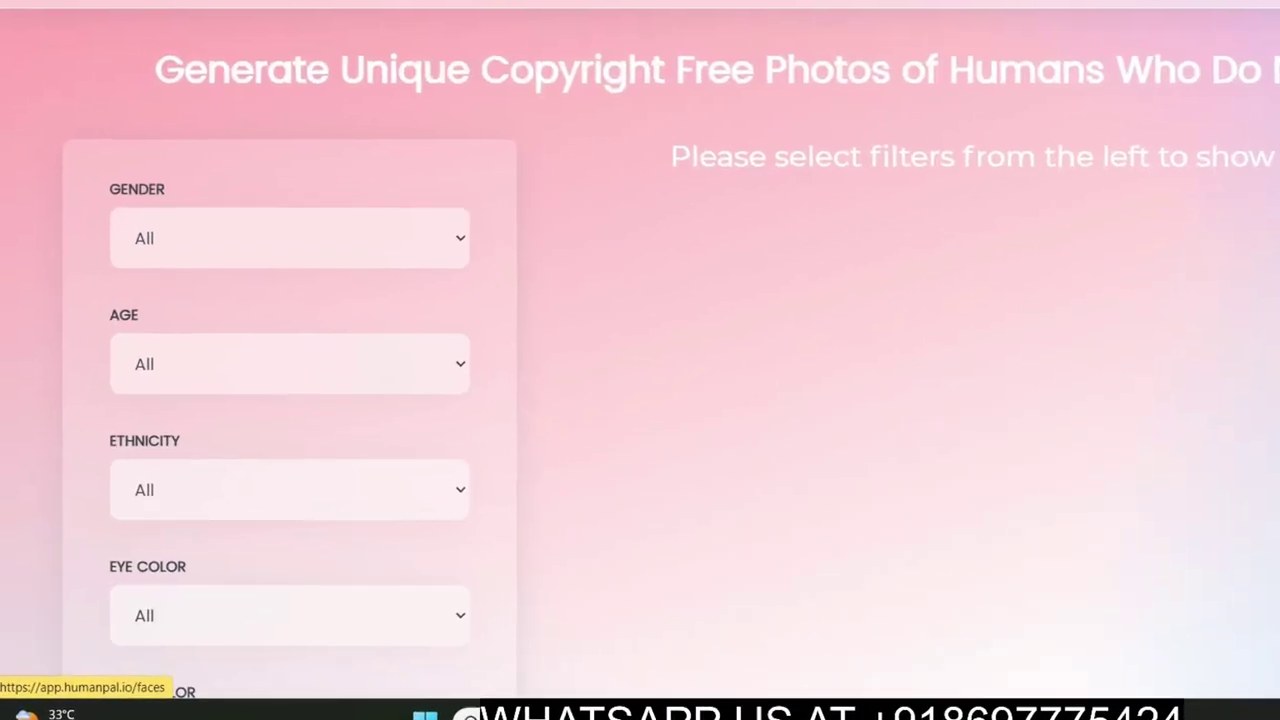
left_click(437, 233)
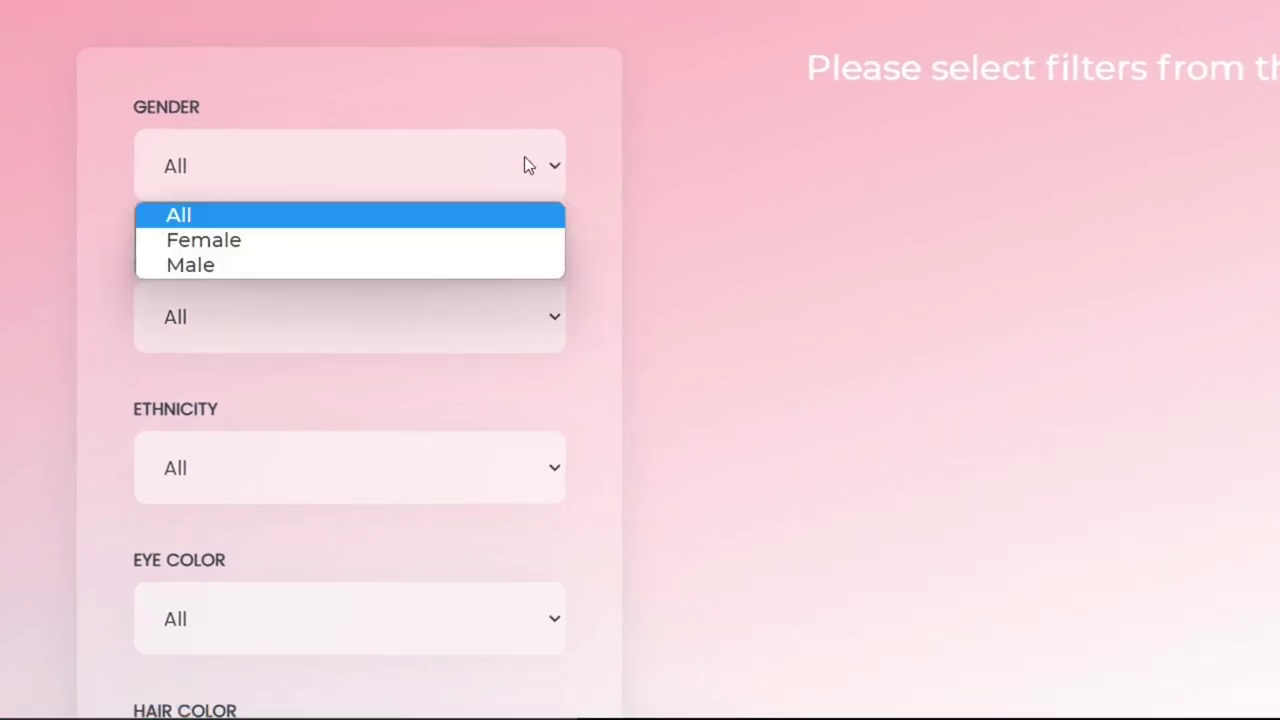
left_click(360, 263)
left_click(365, 312)
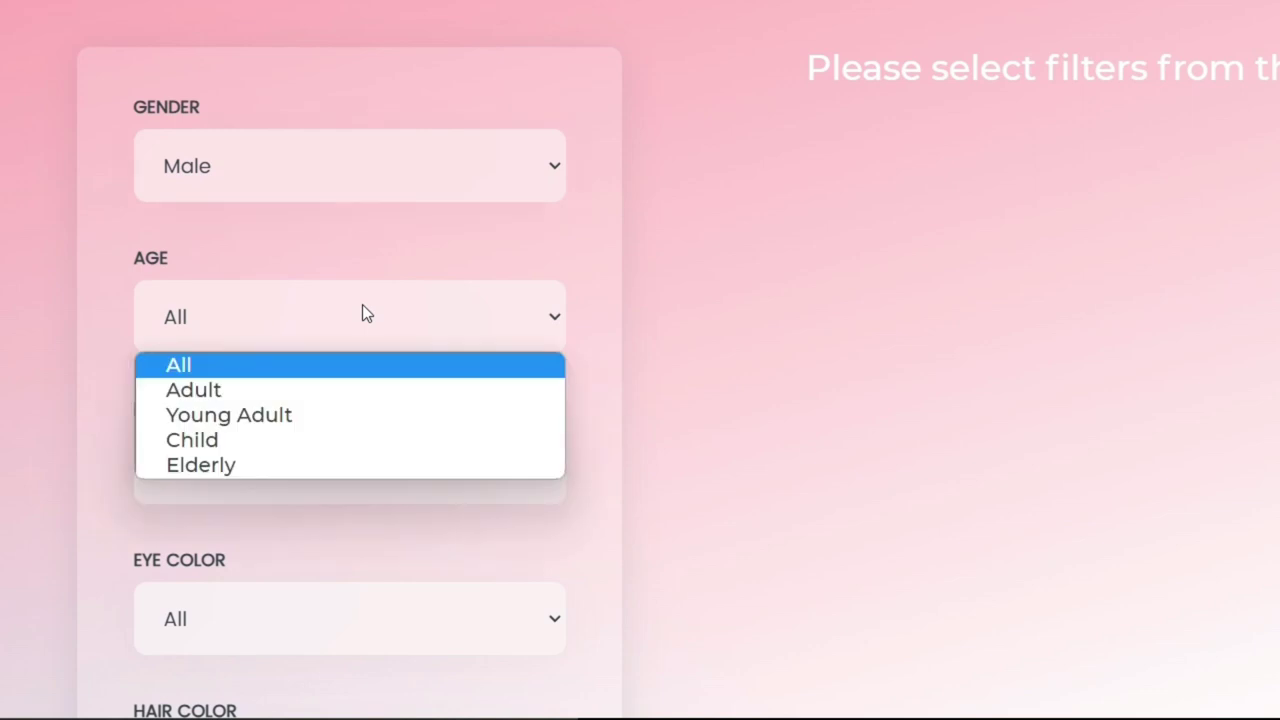
left_click(288, 395)
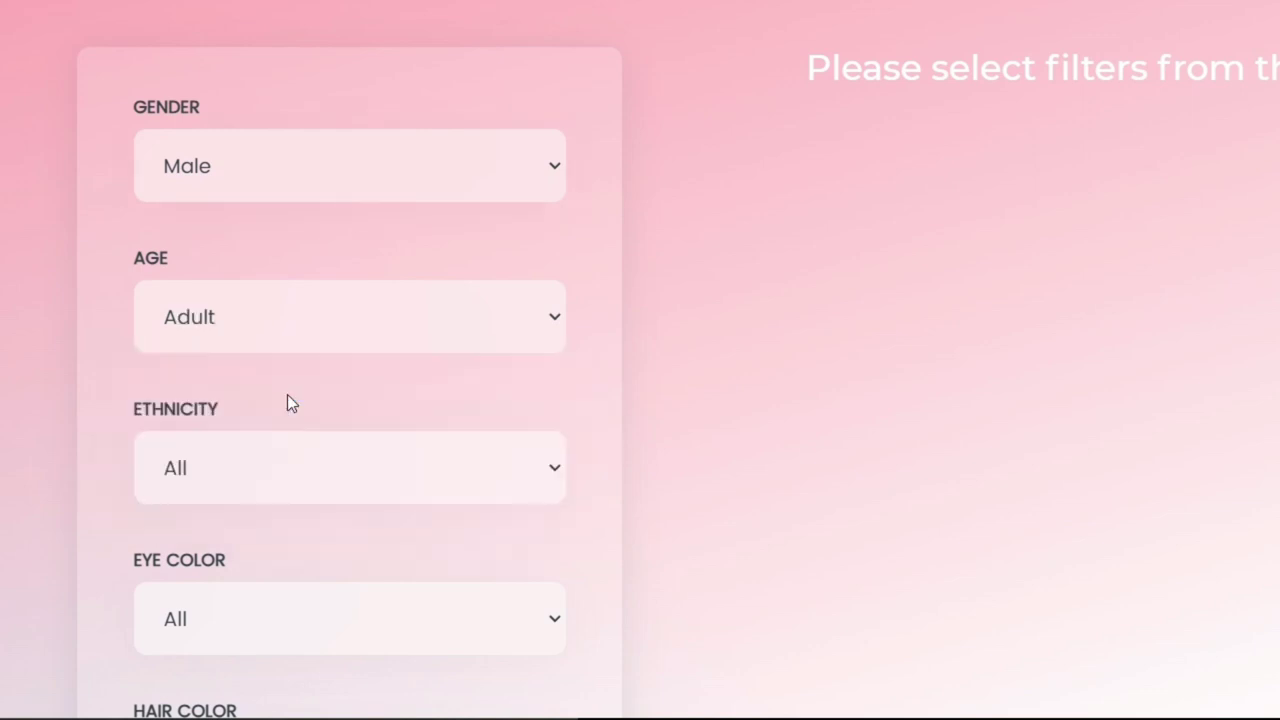
left_click(295, 466)
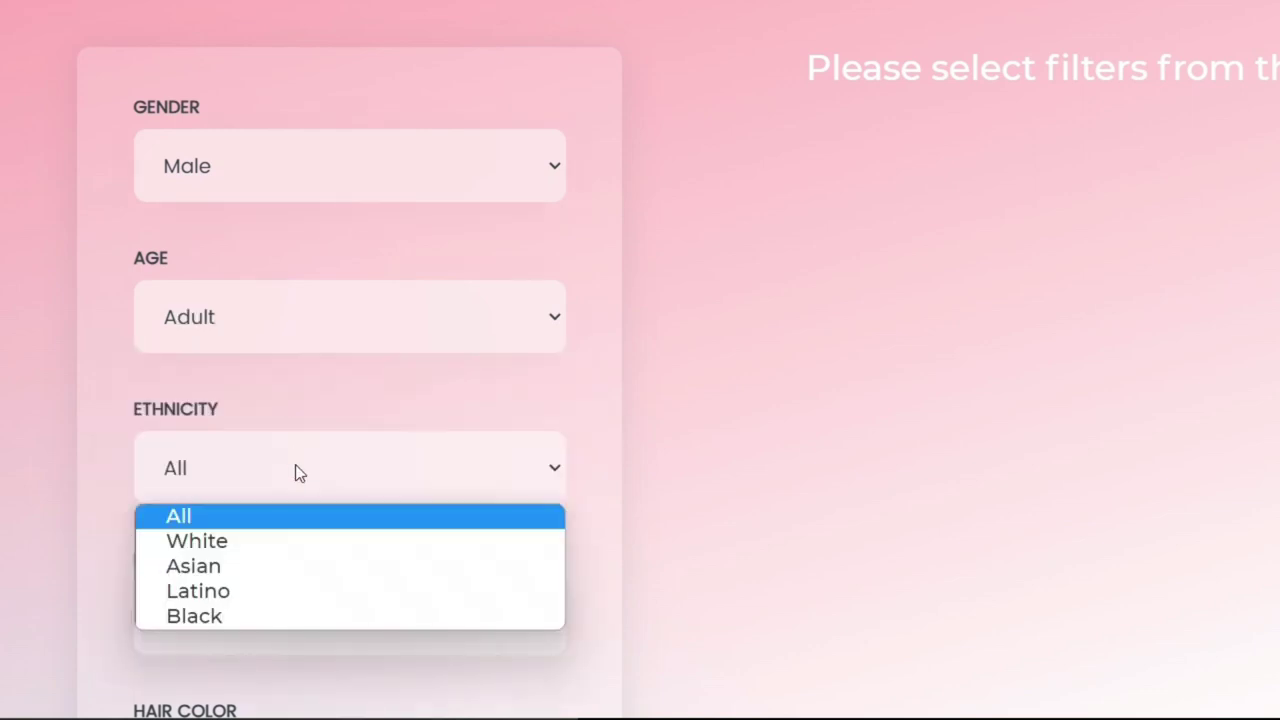
left_click(259, 569)
scroll(582, 372, "down", 5)
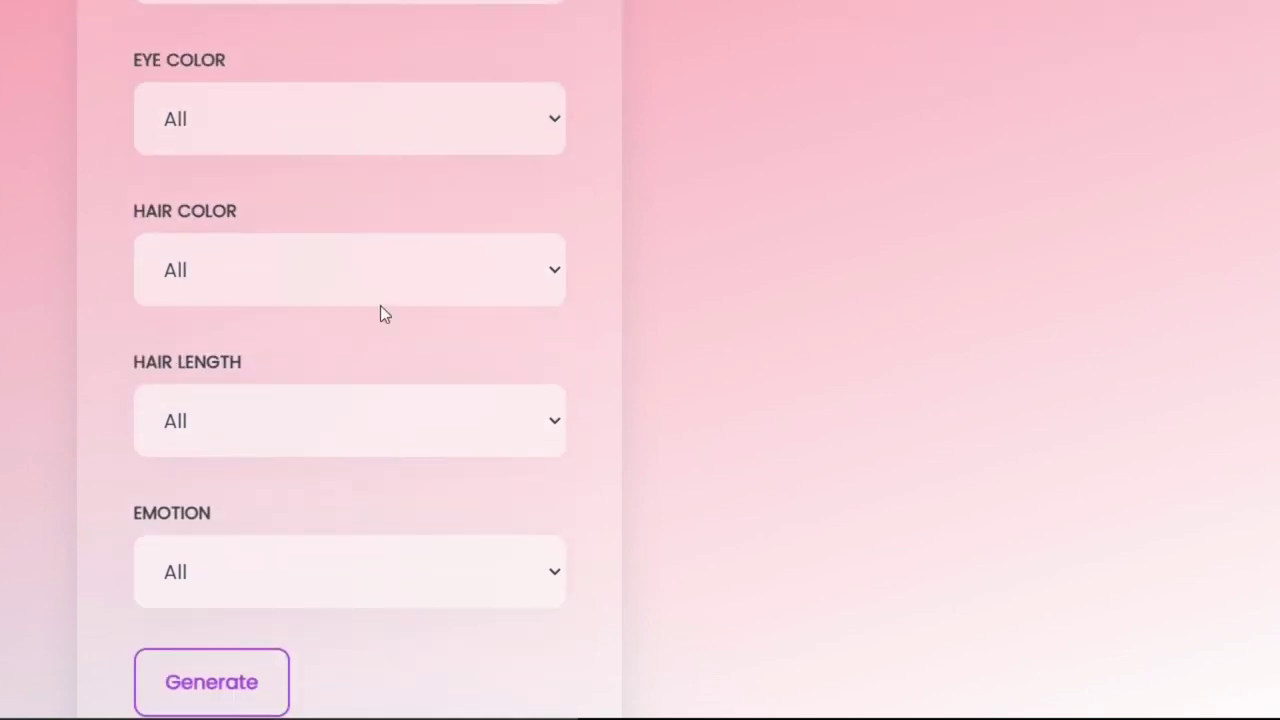
left_click(381, 574)
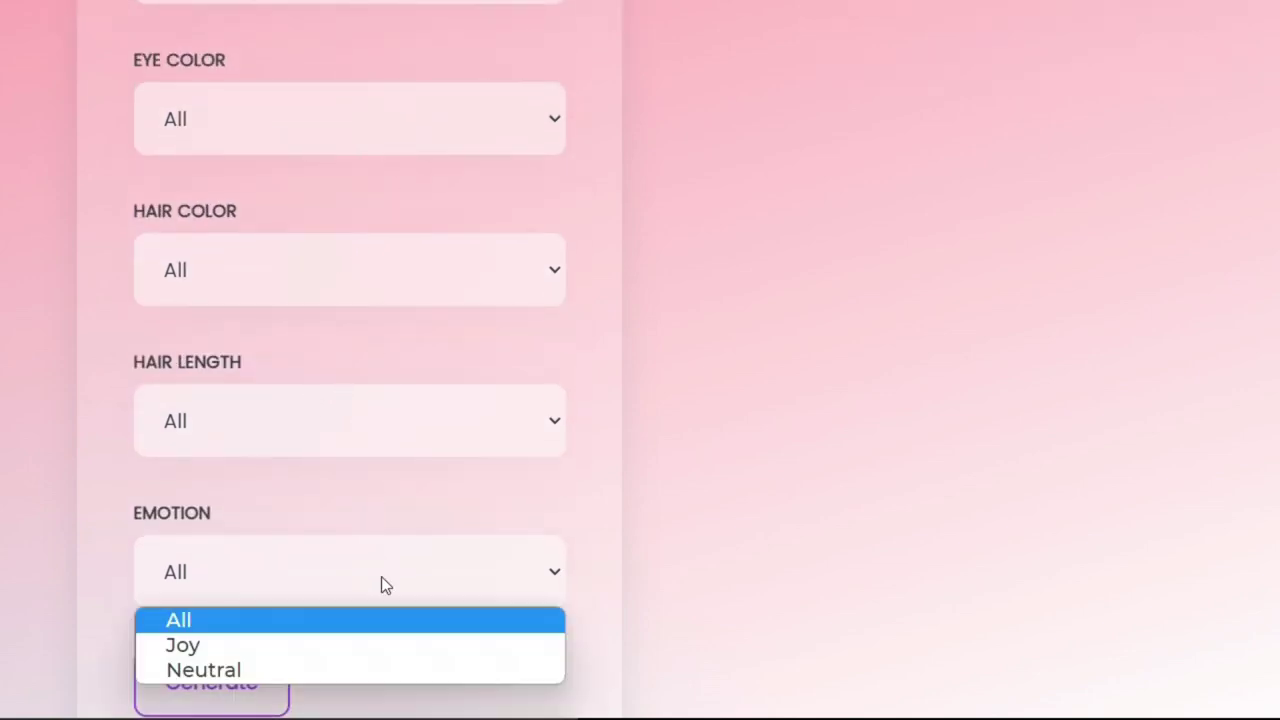
left_click(328, 646)
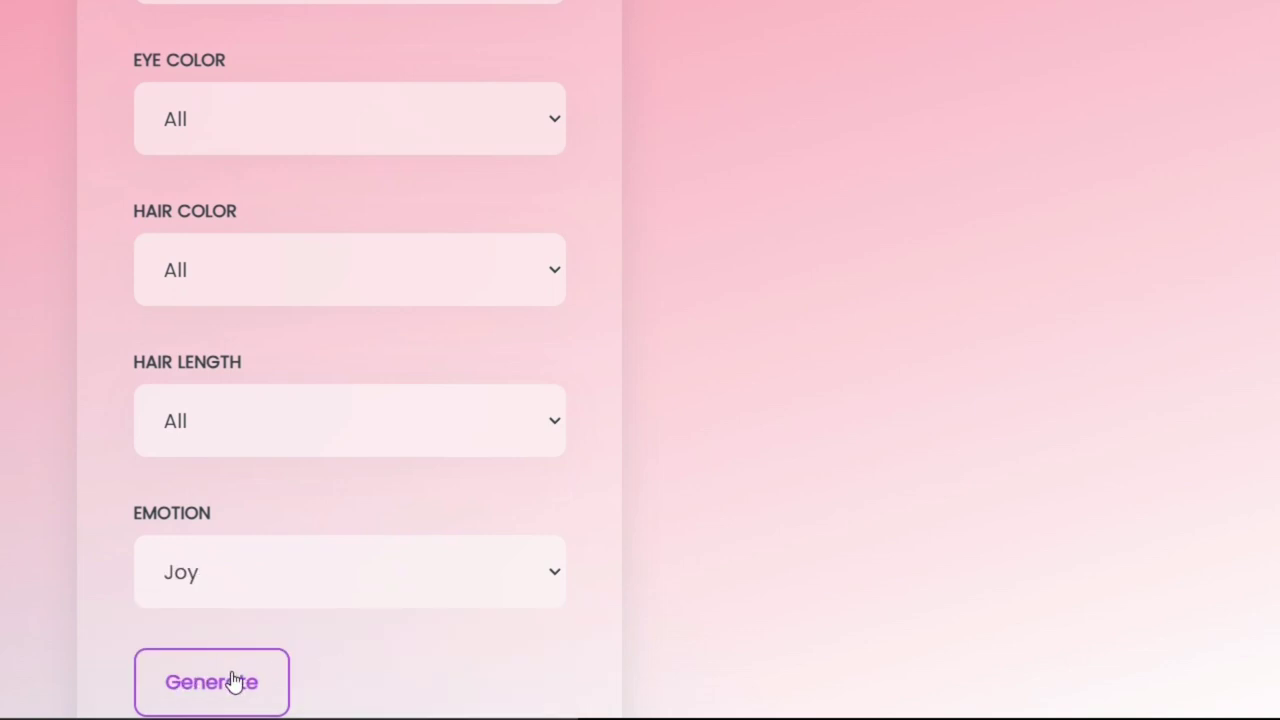
left_click(211, 683)
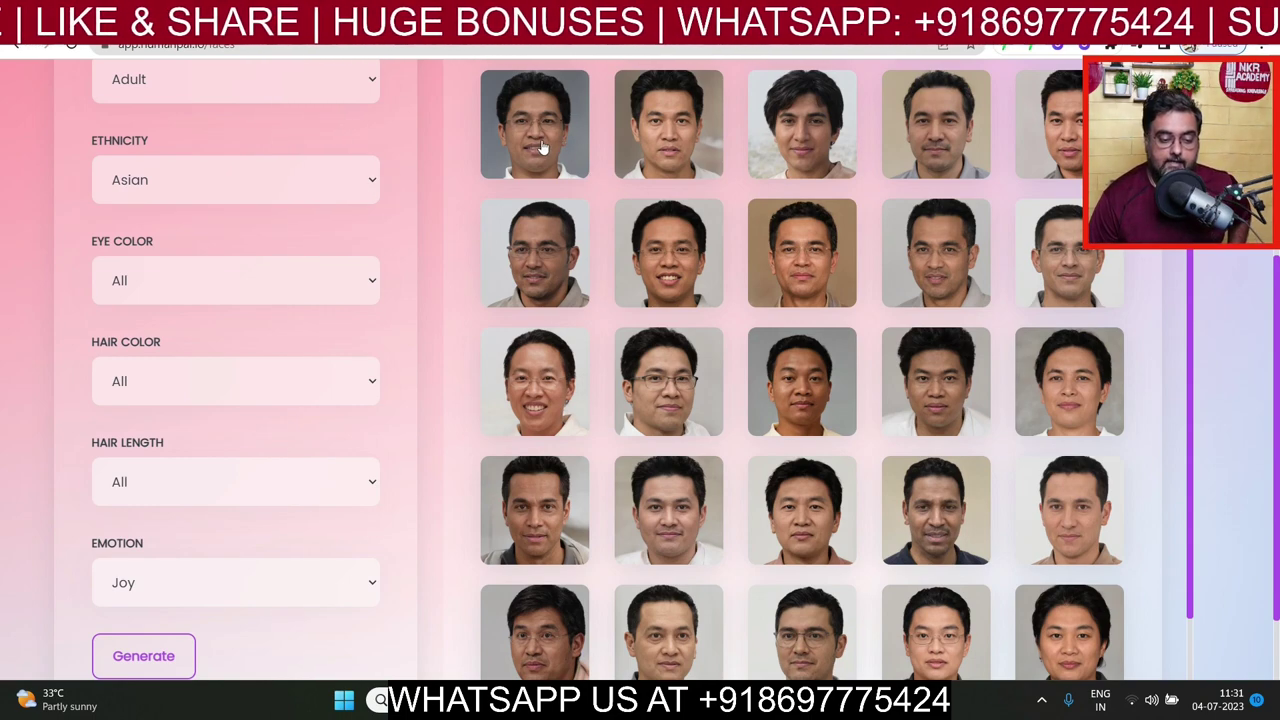
Step: Preview the second generated face, cancel without saving, and go back to My Videos
left_click(658, 138)
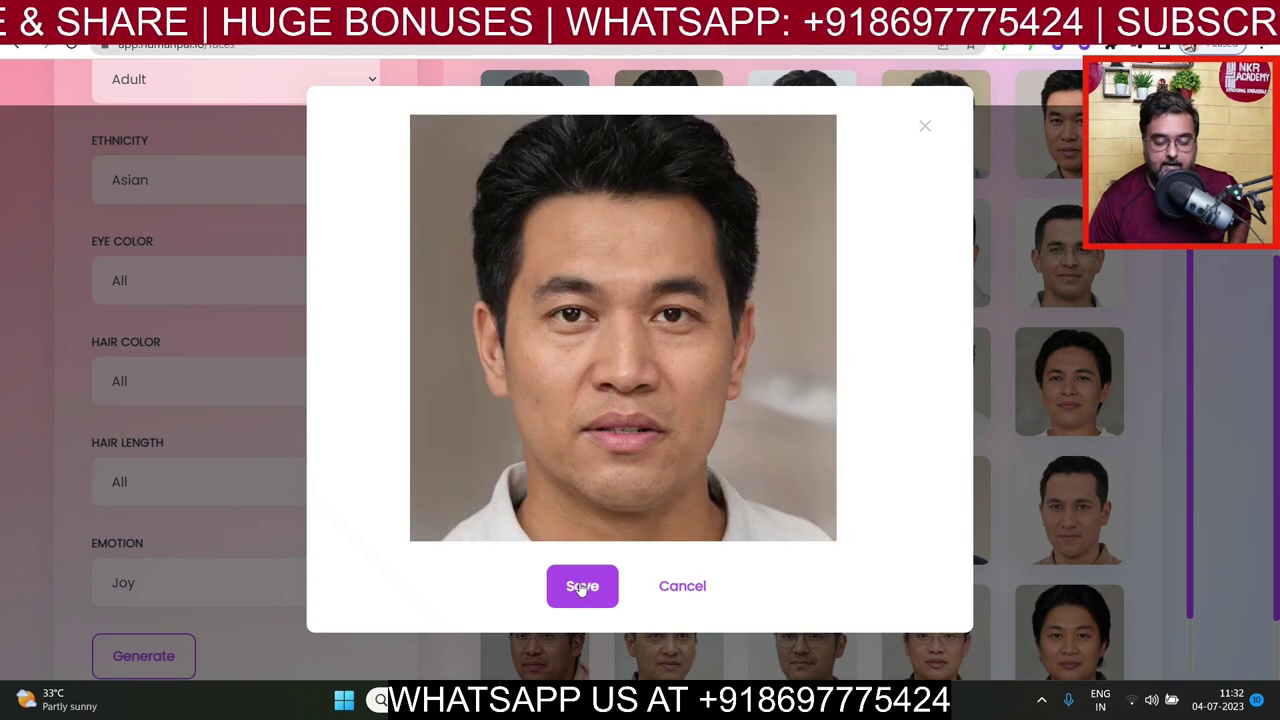
left_click(666, 591)
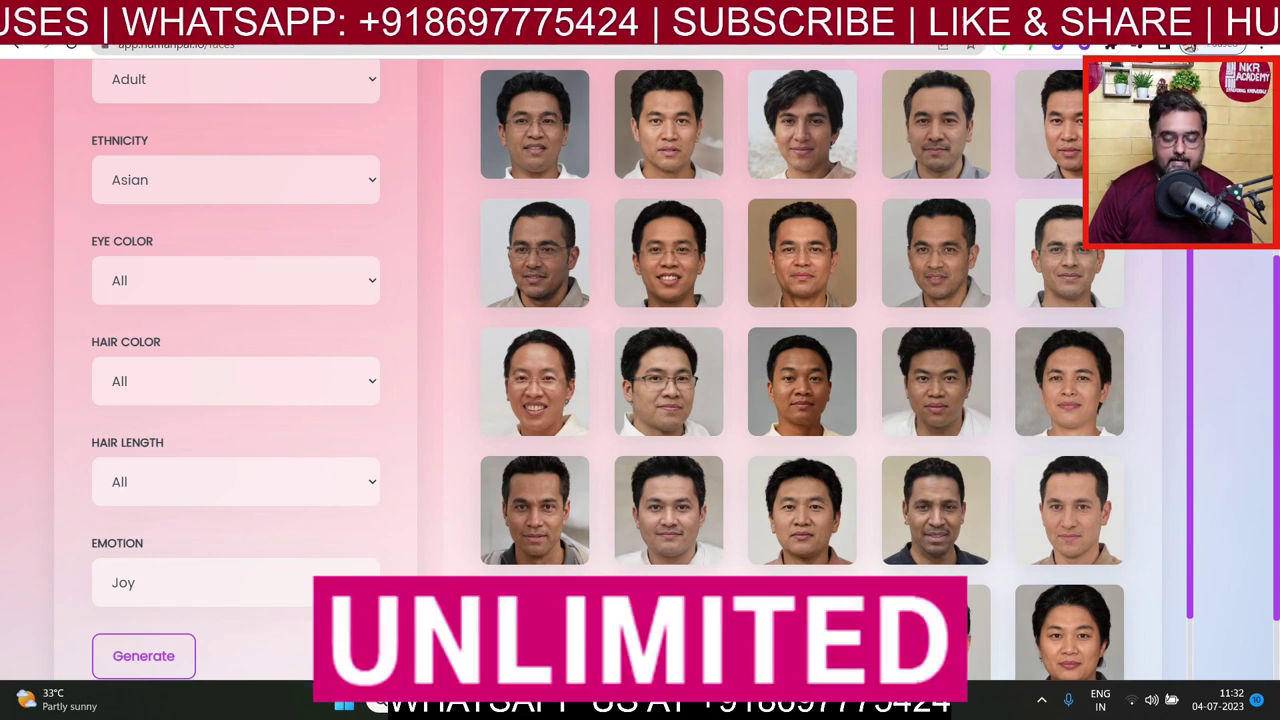
scroll(640, 400, "up", 4)
left_click(668, 92)
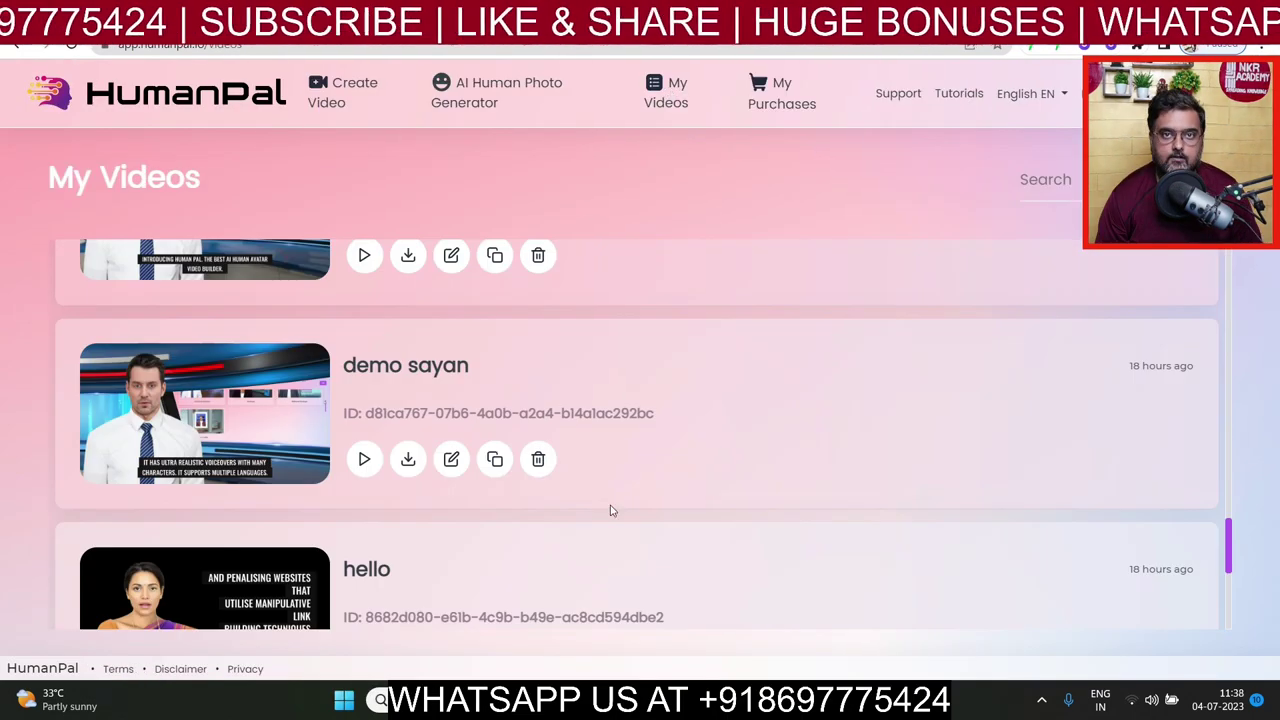
left_click(365, 462)
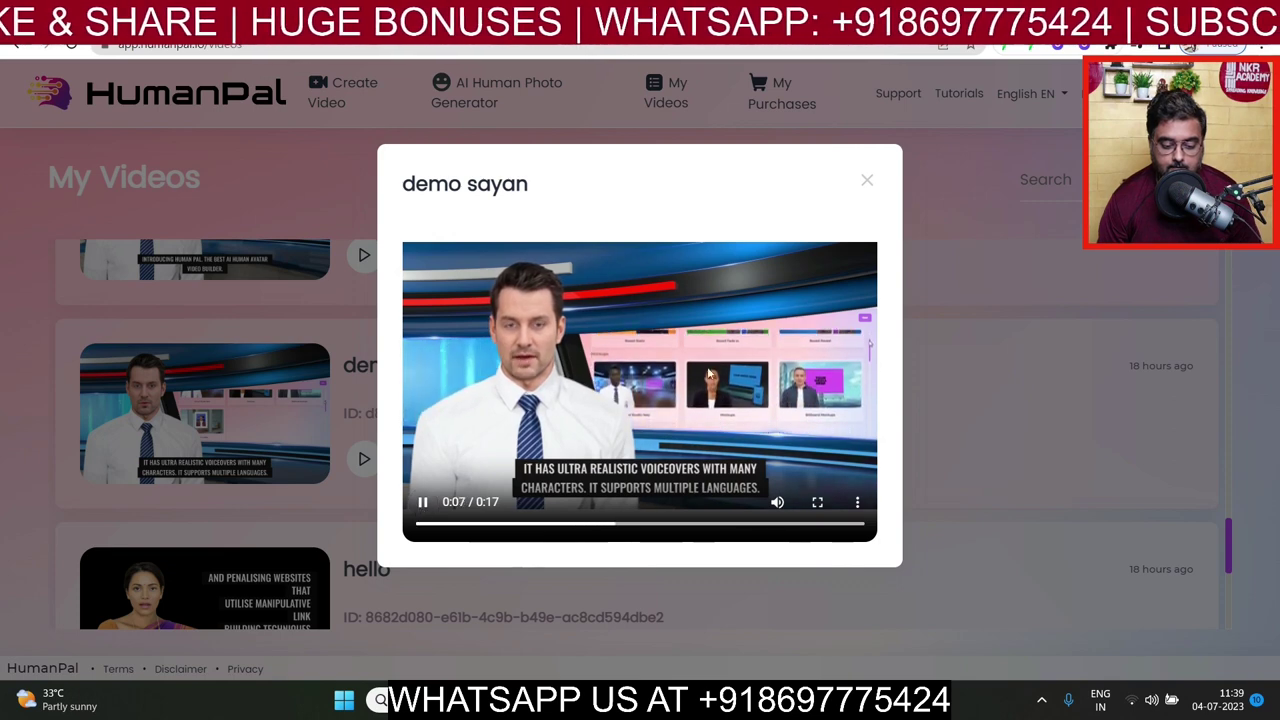
left_click(425, 503)
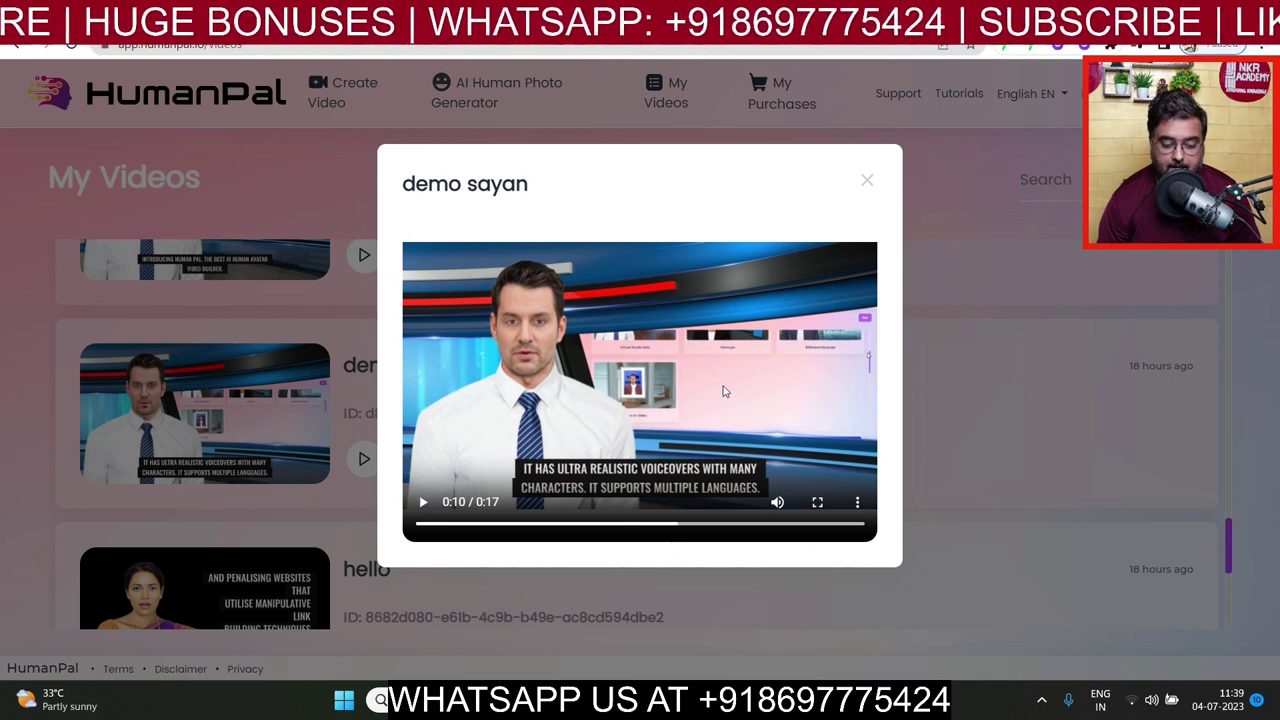
left_click(423, 503)
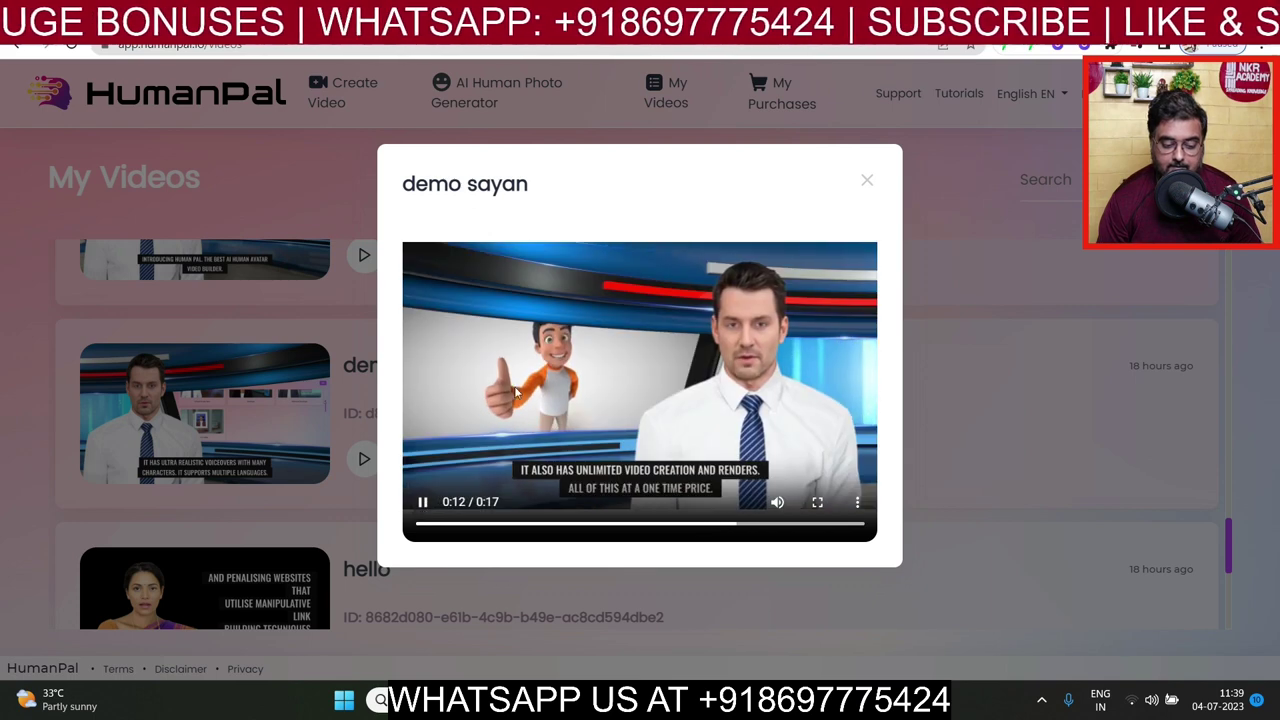
left_click(424, 502)
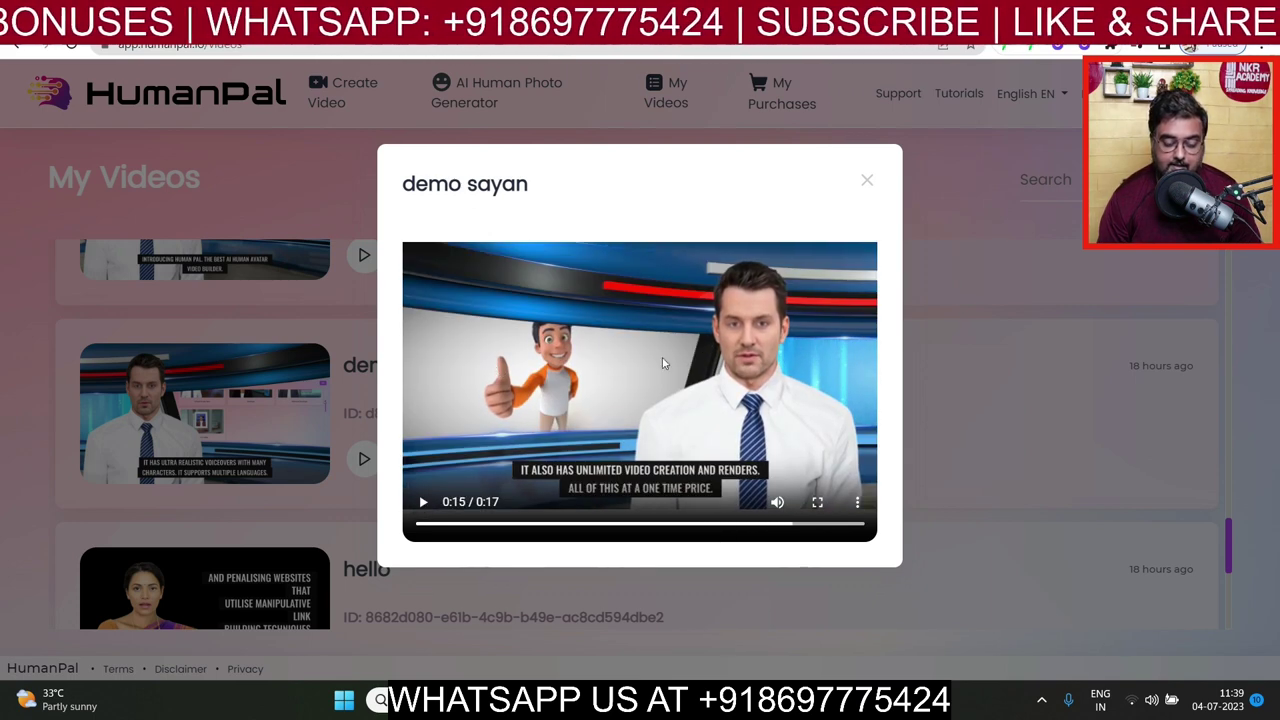
left_click(867, 185)
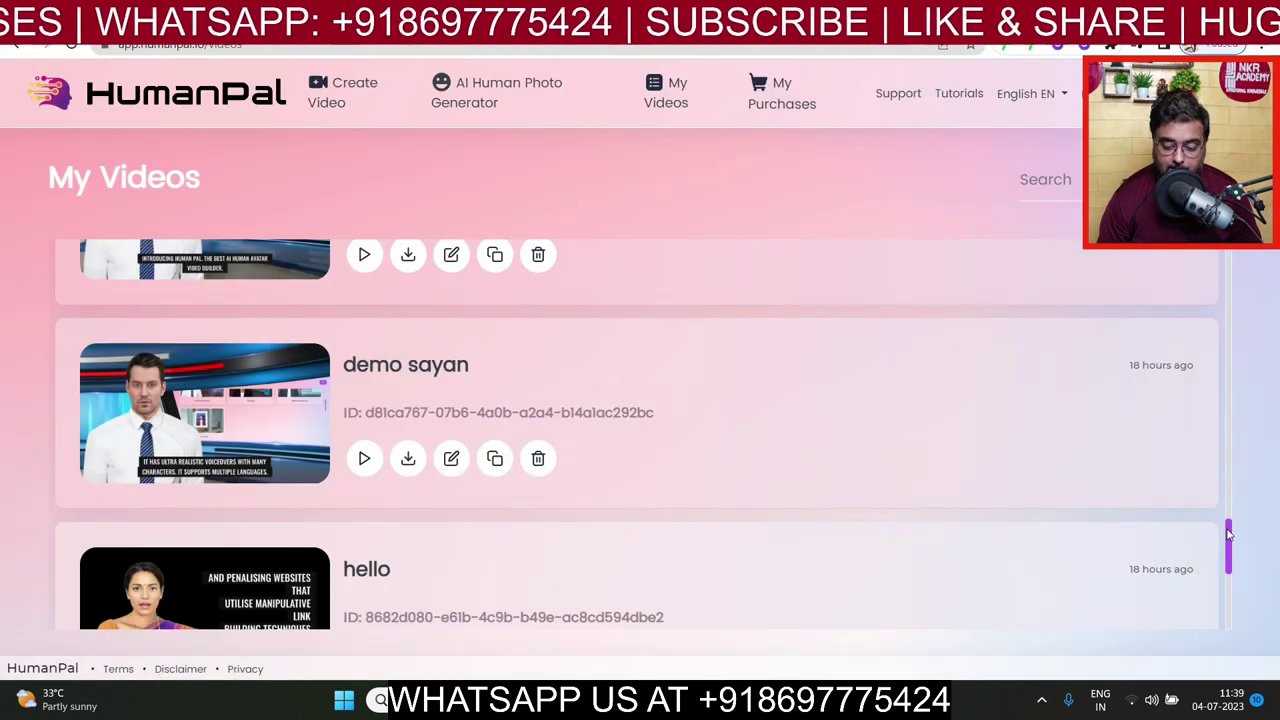
left_click_drag(1229, 535, 1229, 500)
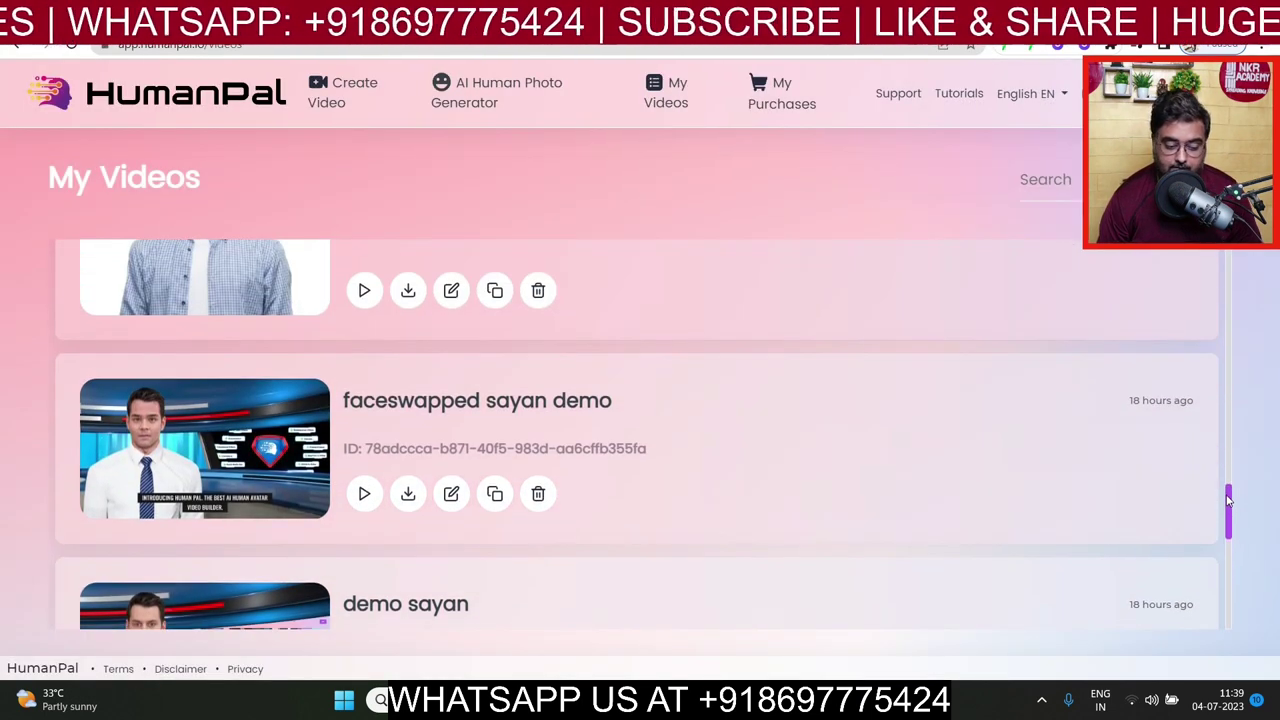
left_click(366, 493)
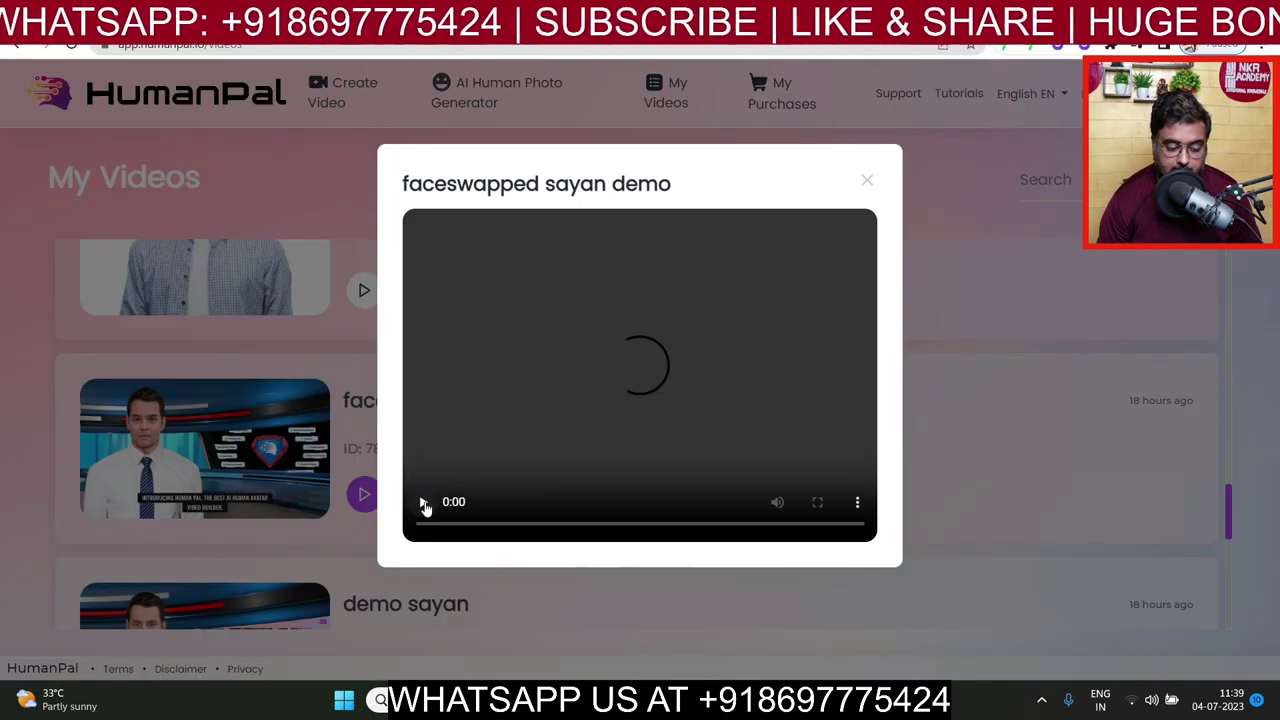
left_click(423, 504)
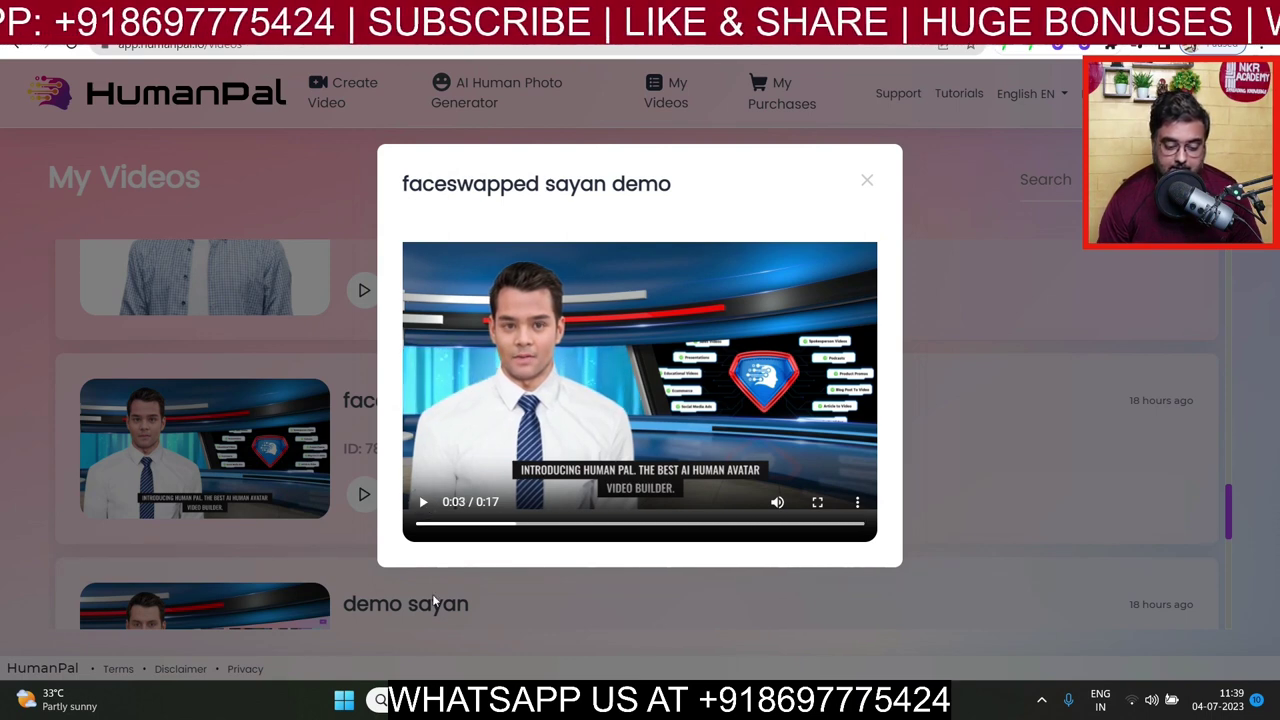
left_click(423, 502)
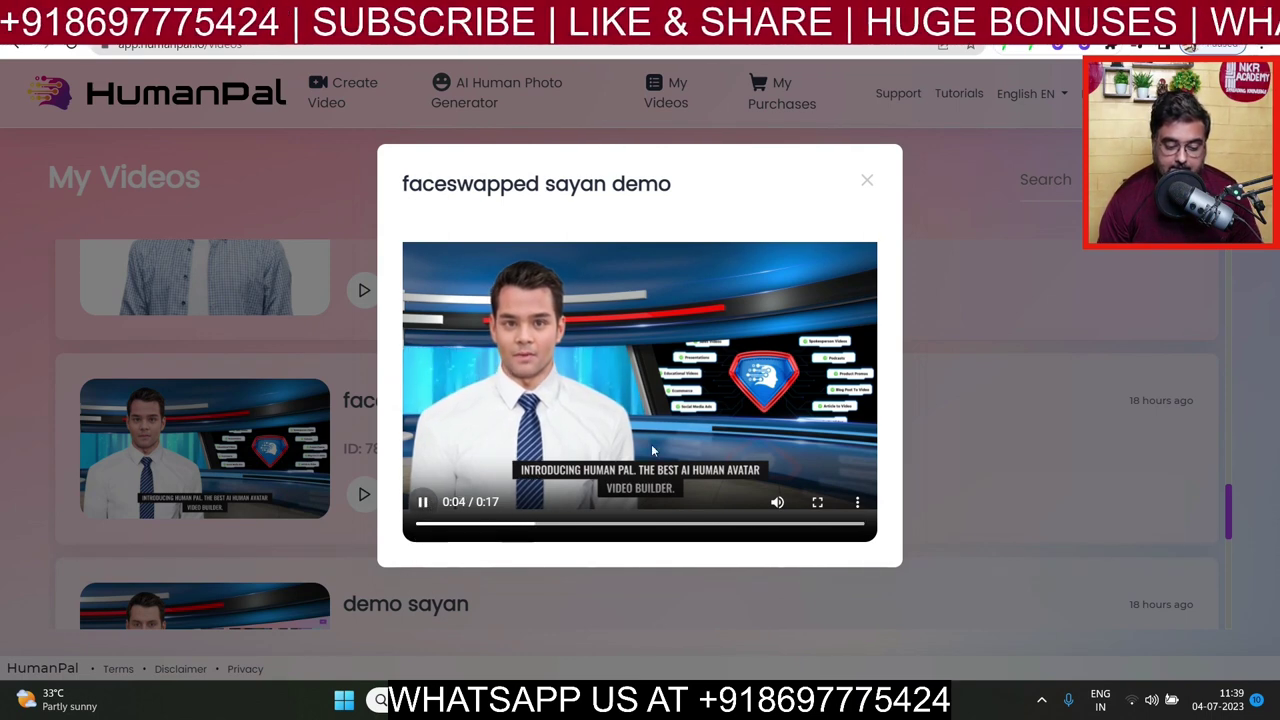
left_click(424, 503)
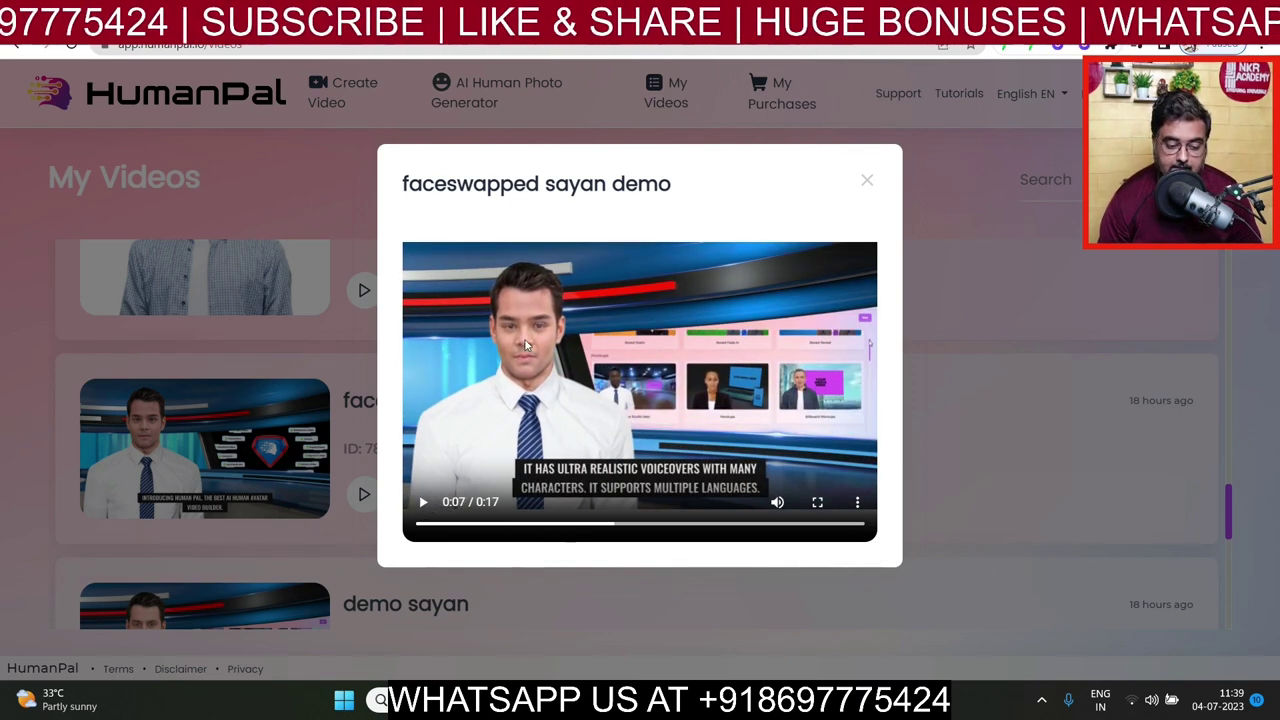
left_click(865, 182)
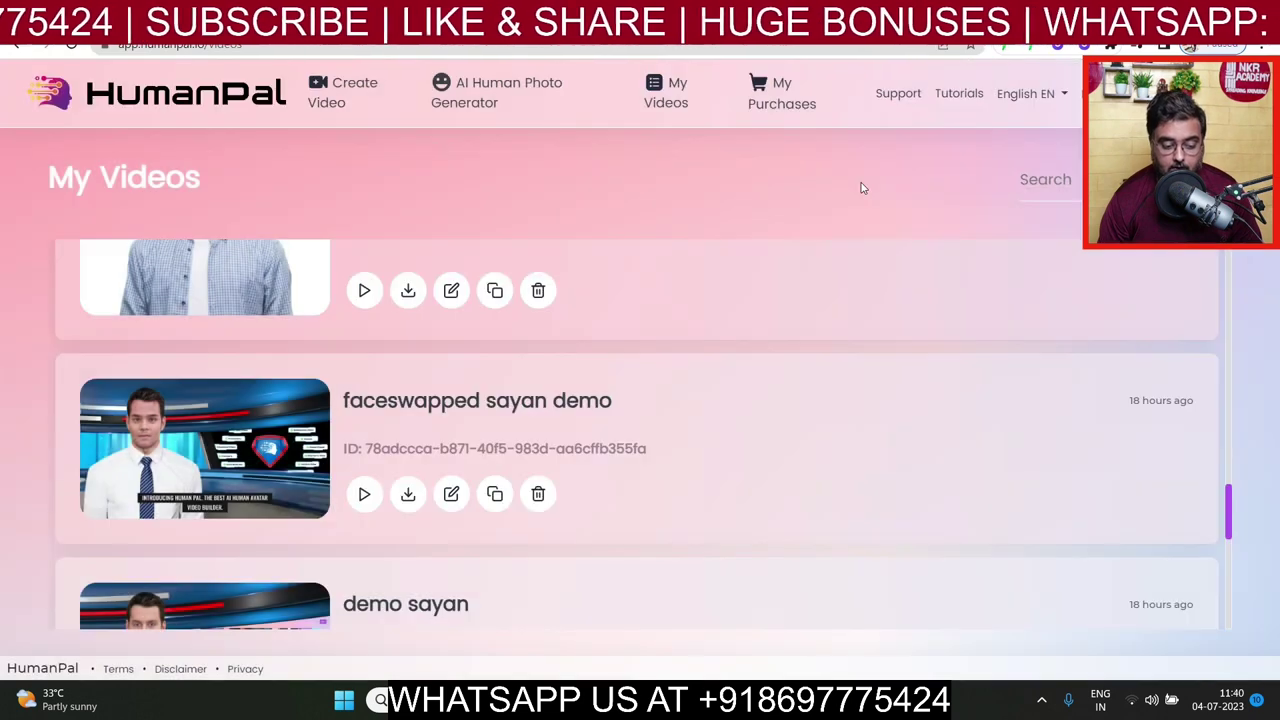